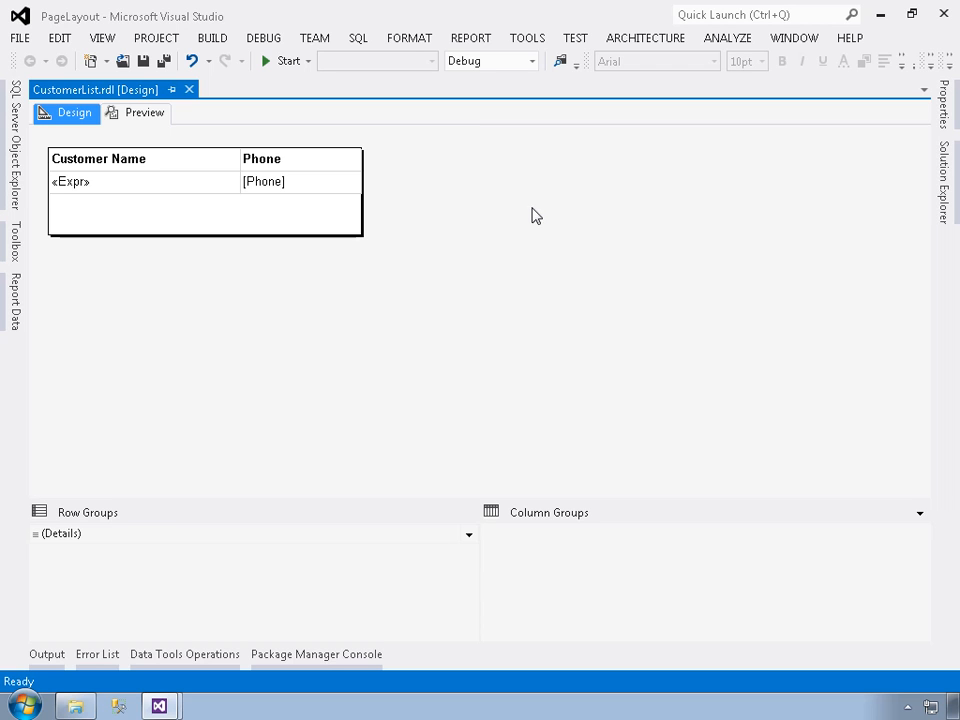
- Preview the customer list report, page forward through it to the last page, and return to the first page and the report design
left_click(150, 117)
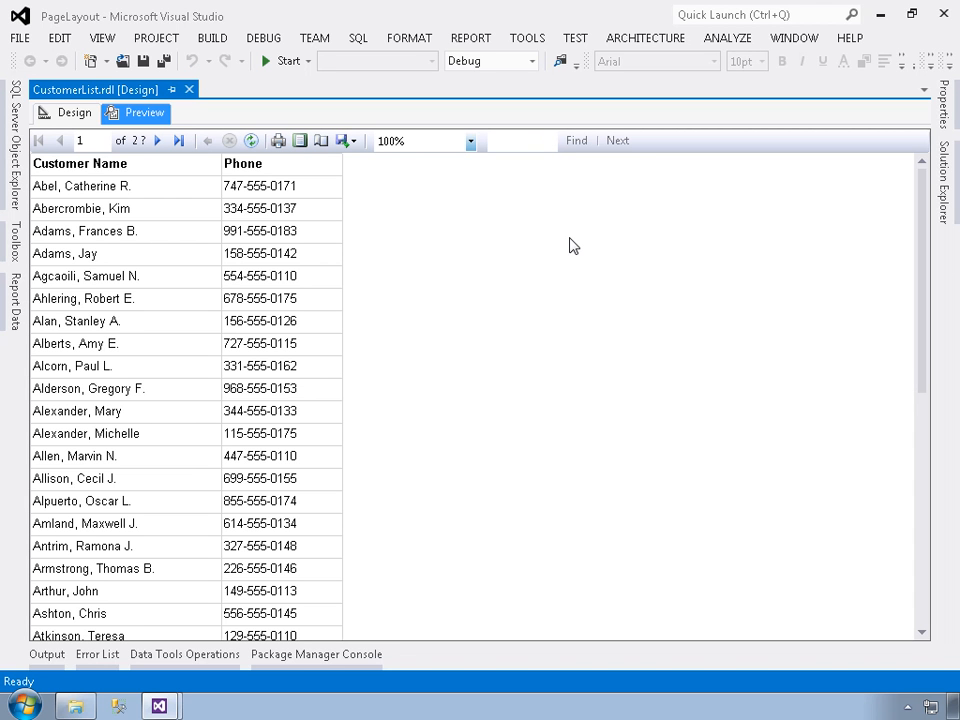
left_click(157, 141)
left_click(157, 142)
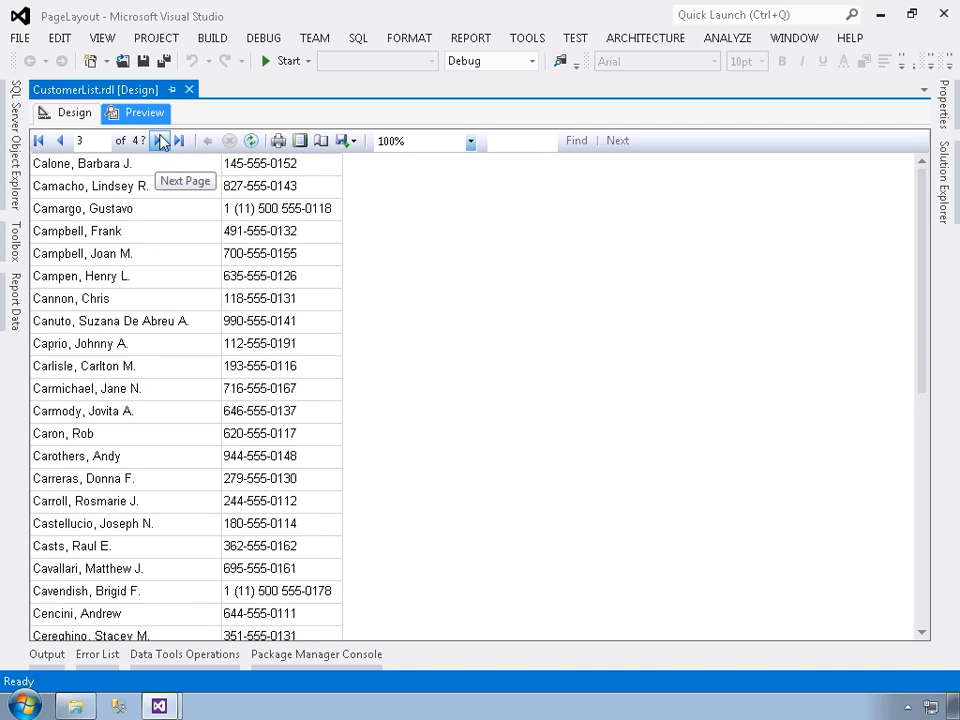
left_click(180, 142)
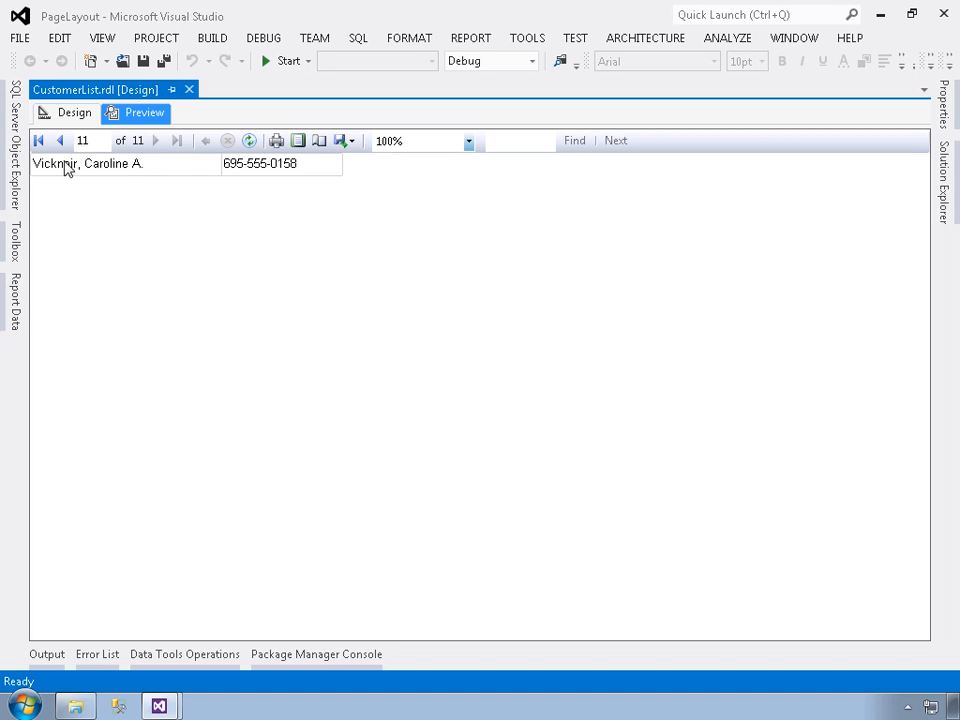
left_click(39, 141)
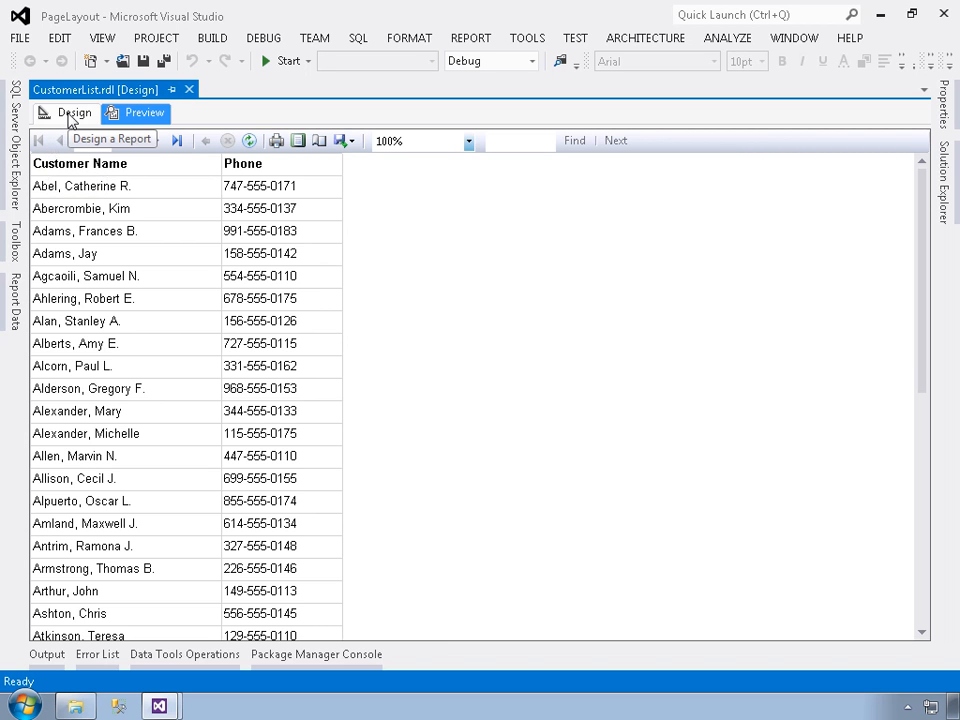
left_click(70, 115)
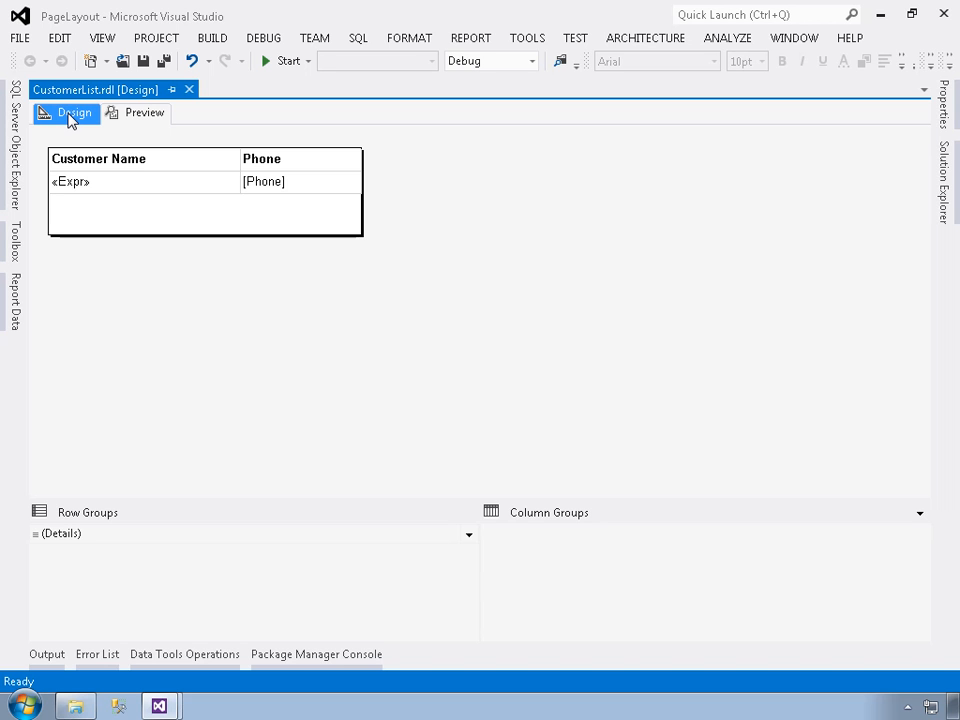
- Preview the report in print layout at 100% zoom
left_click(144, 114)
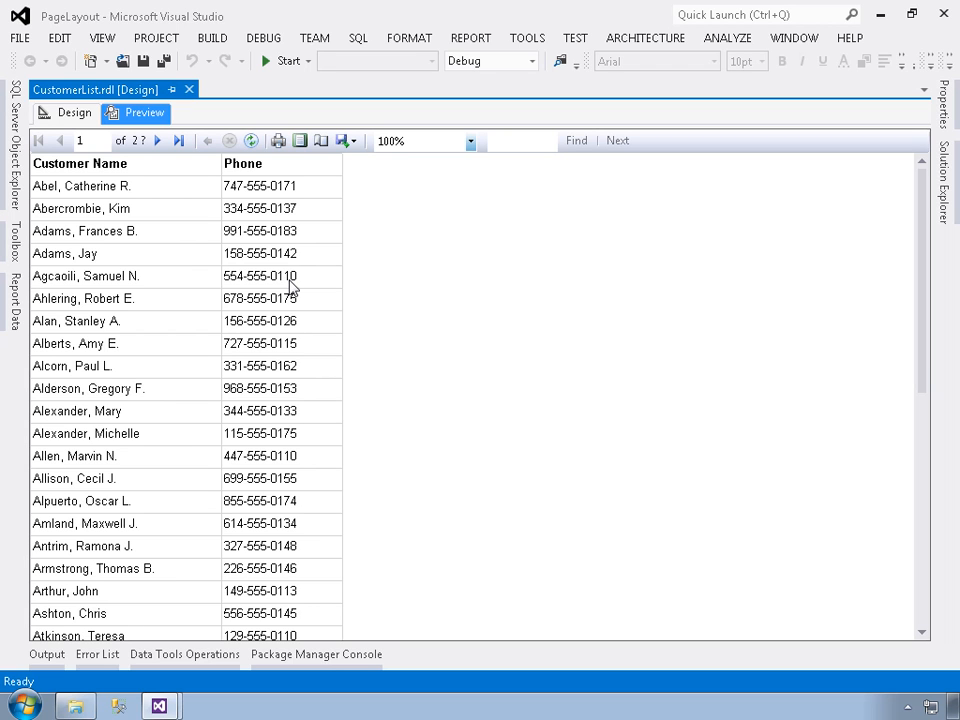
left_click(299, 142)
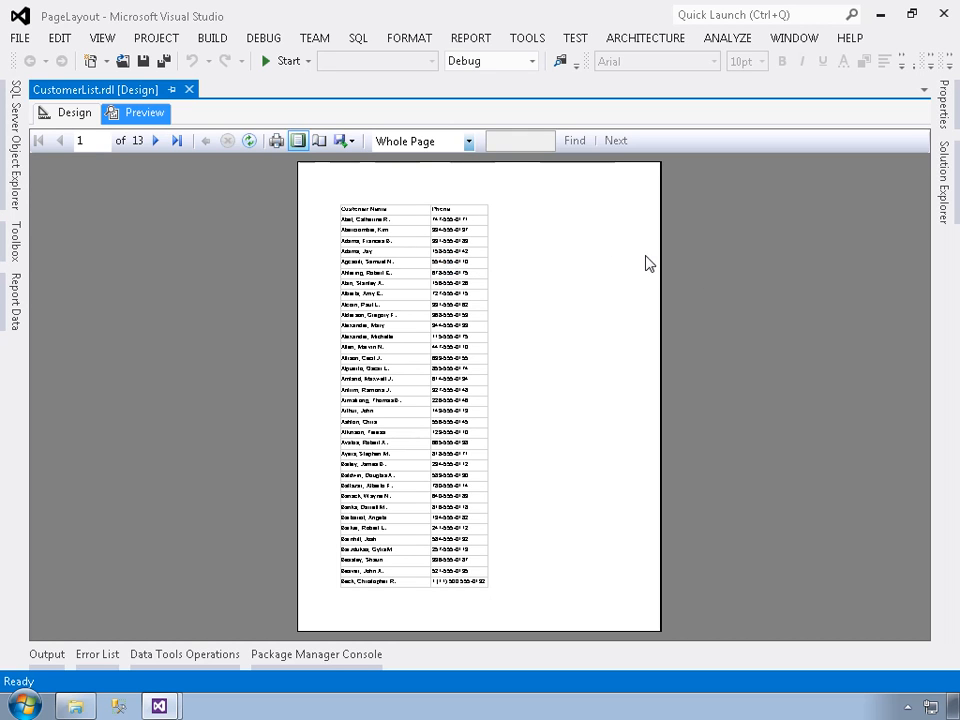
left_click(469, 143)
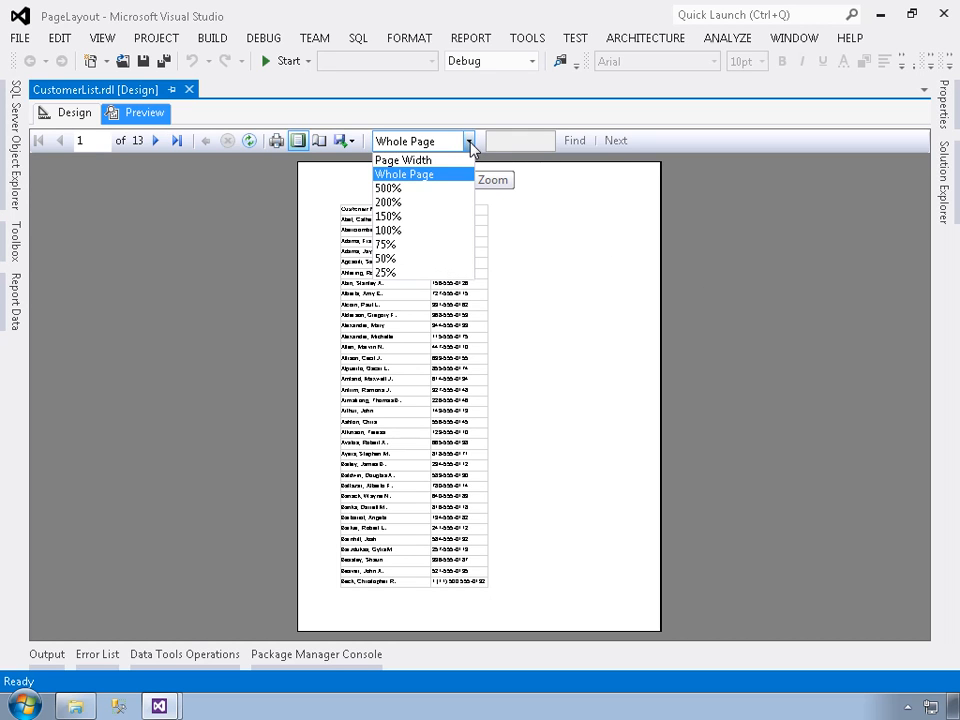
left_click(405, 230)
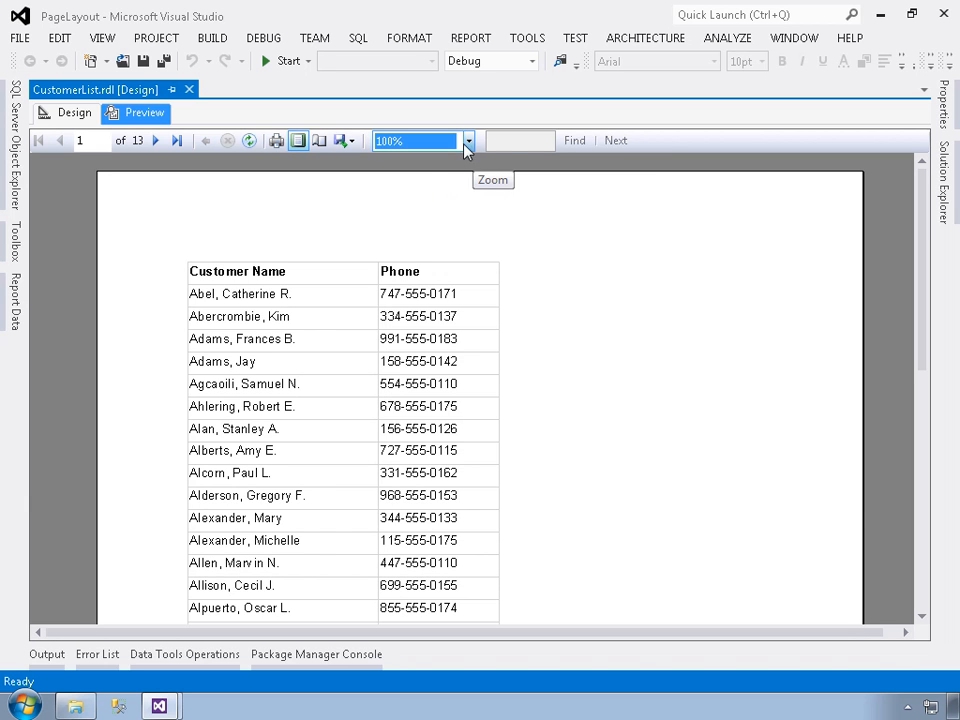
- Examine the first printed page and its margins at 150% zoom, and return the view to Whole Page
left_click(467, 142)
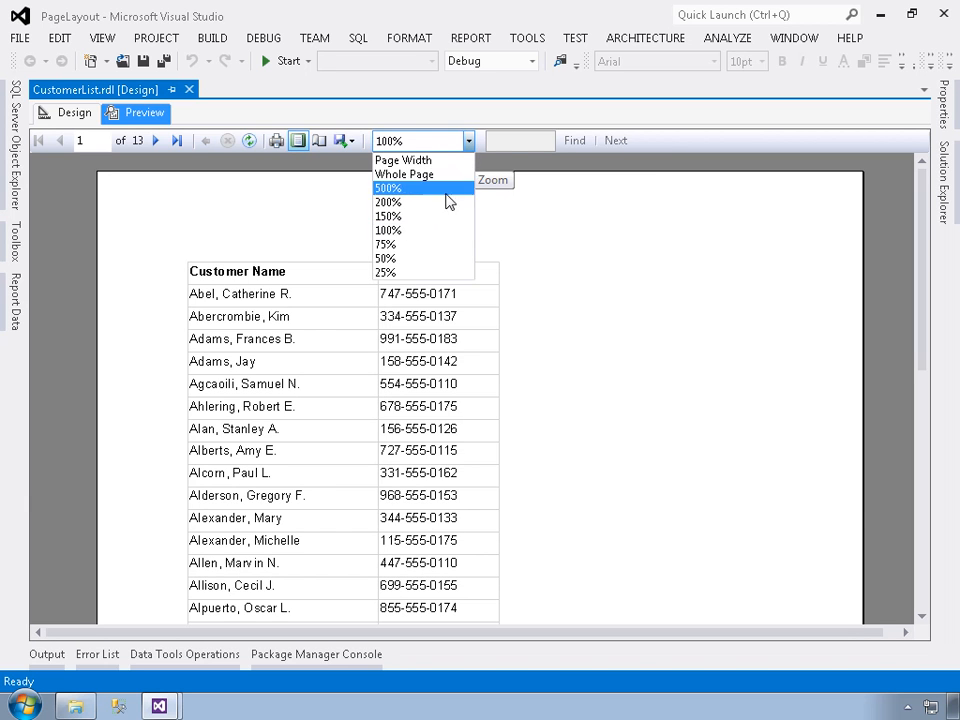
left_click(398, 216)
scroll(587, 368, "down", 7)
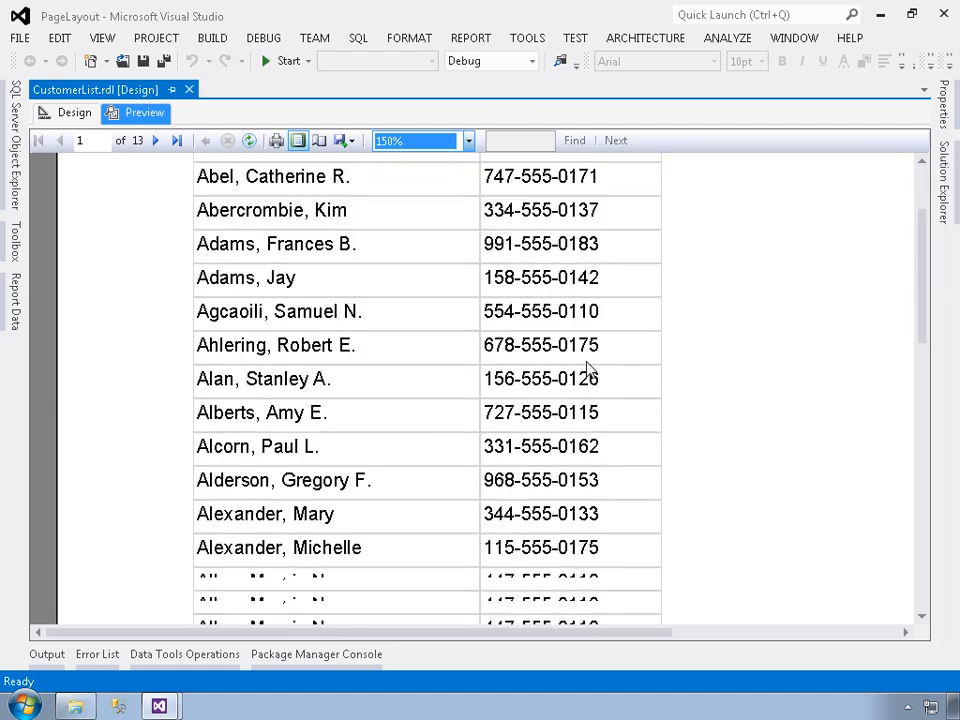
scroll(587, 370, "down", 8)
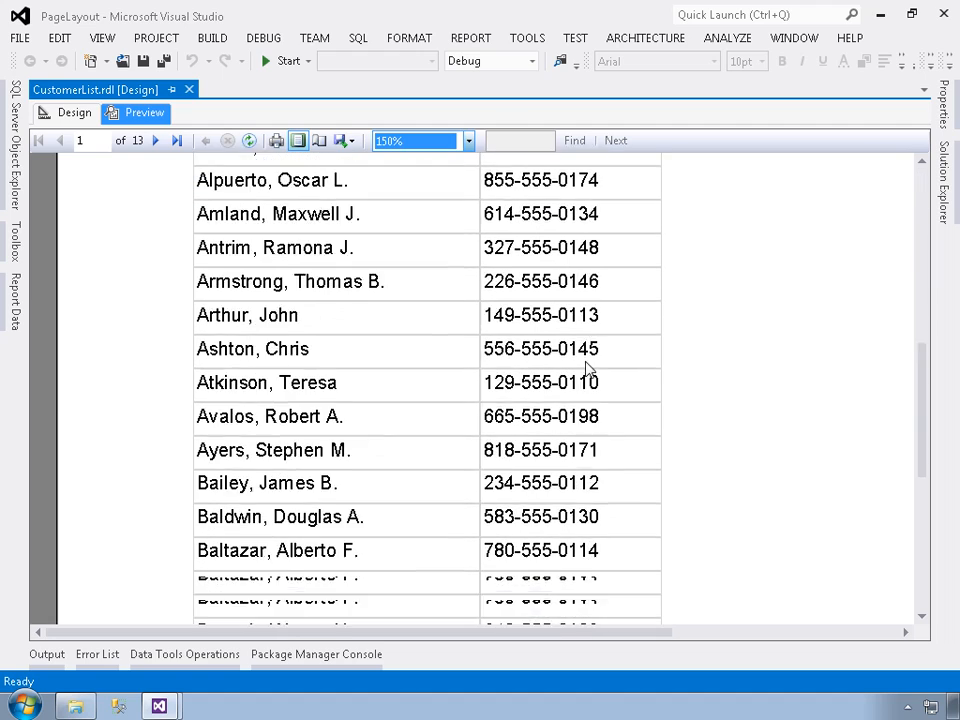
scroll(587, 370, "down", 4)
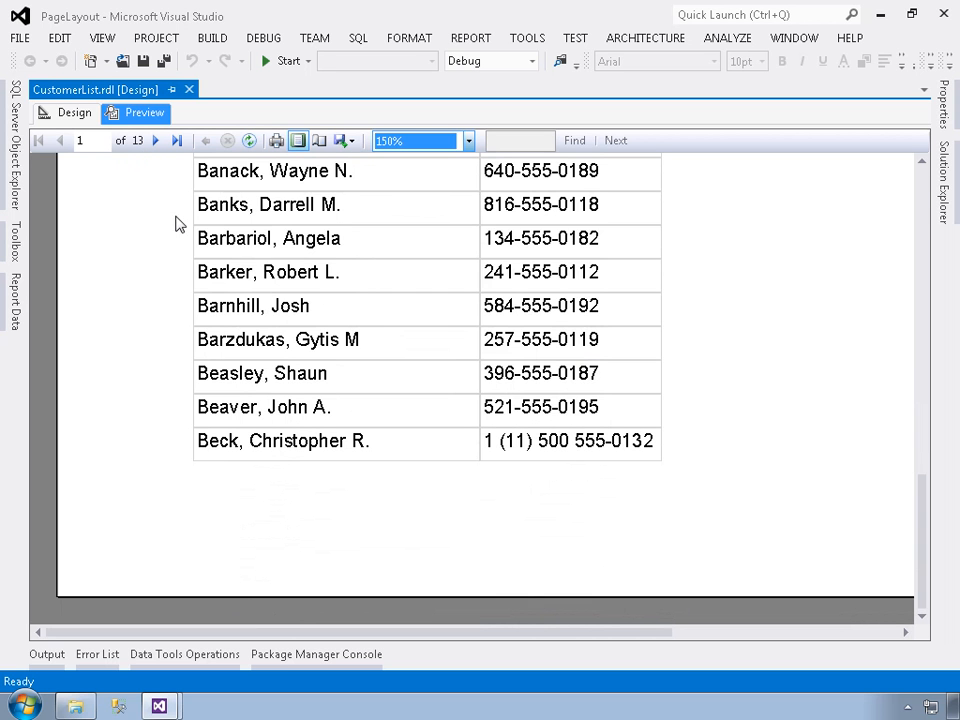
scroll(186, 252, "up", 2)
scroll(188, 250, "up", 14)
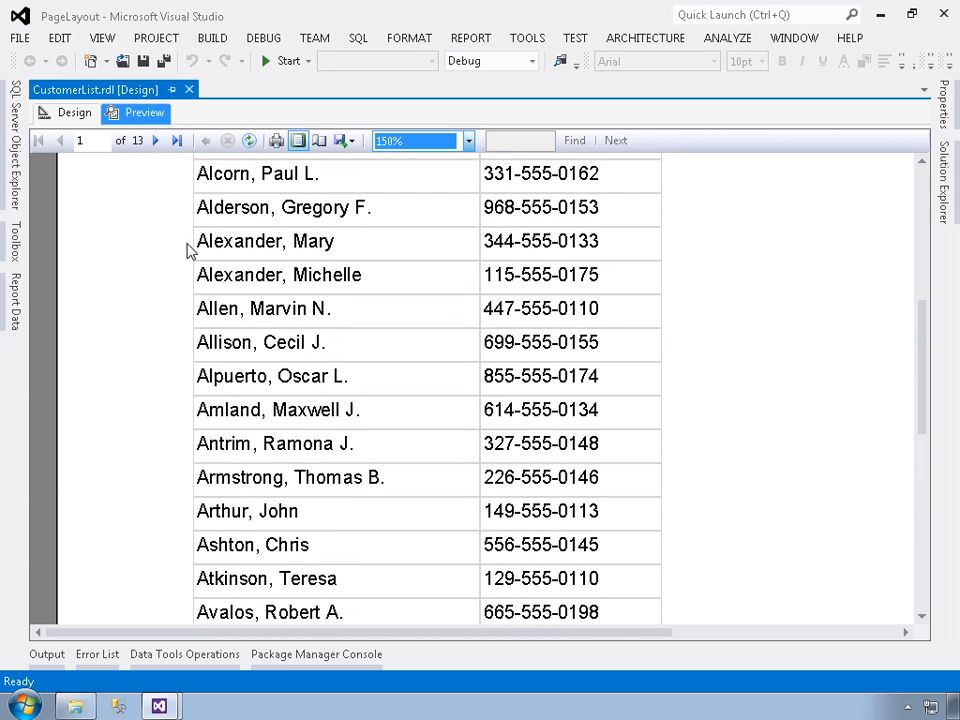
left_click(469, 141)
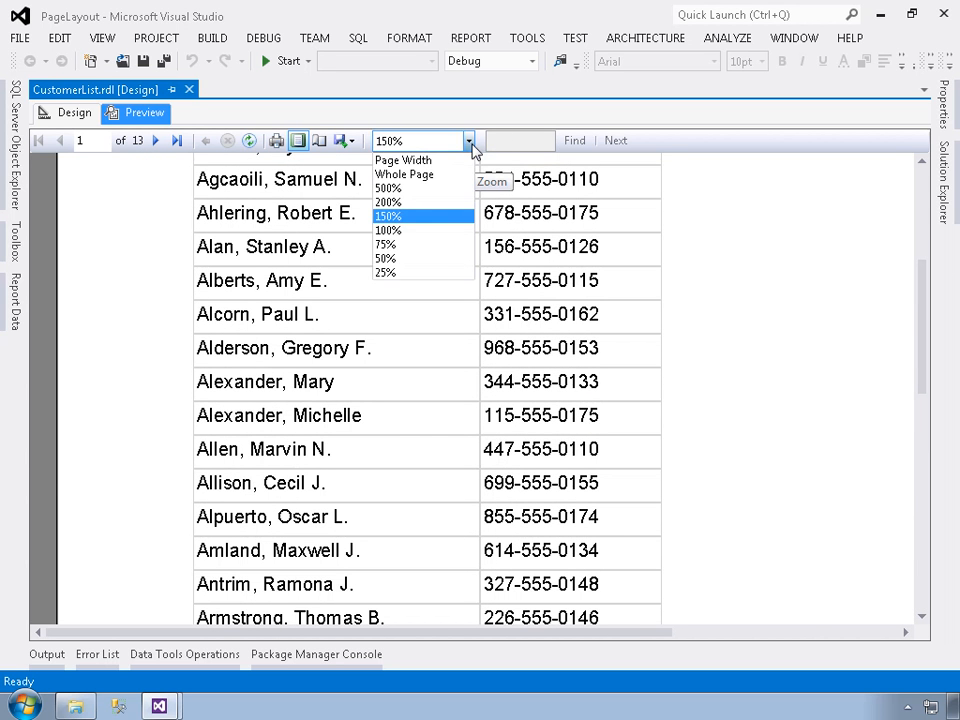
left_click(417, 176)
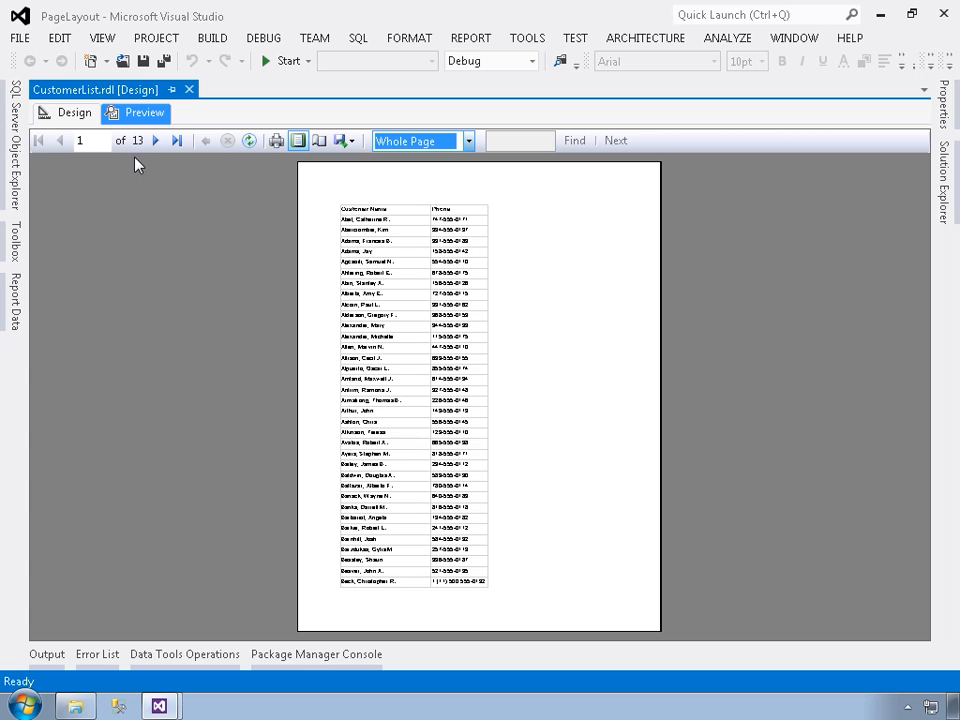
- Try the Landscape orientation in the report's page setup properties and switch back to Portrait
left_click(62, 114)
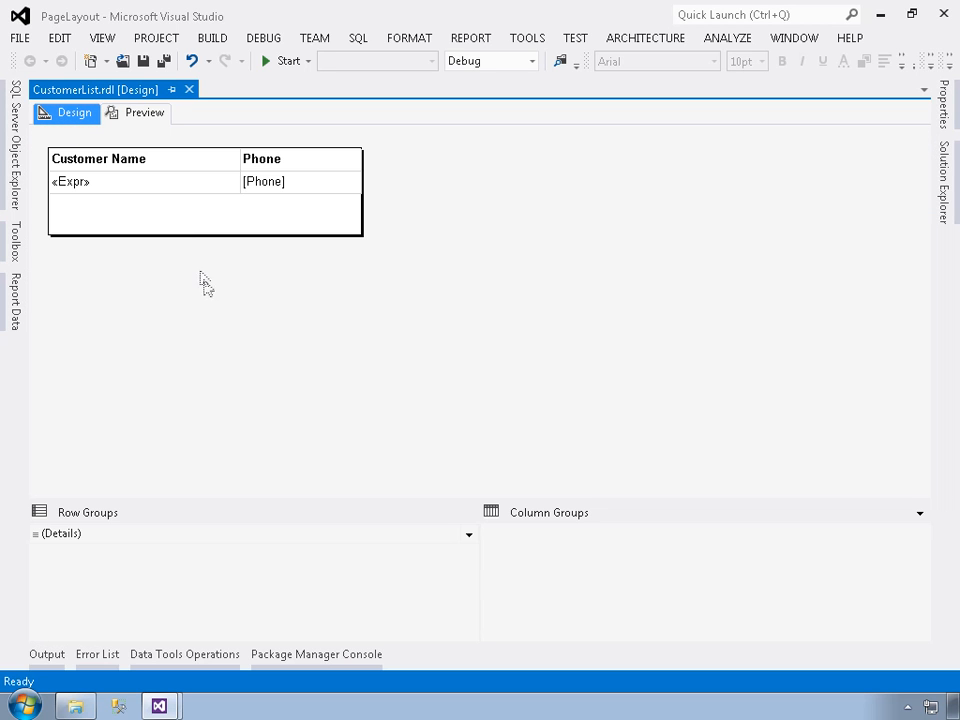
right_click(214, 315)
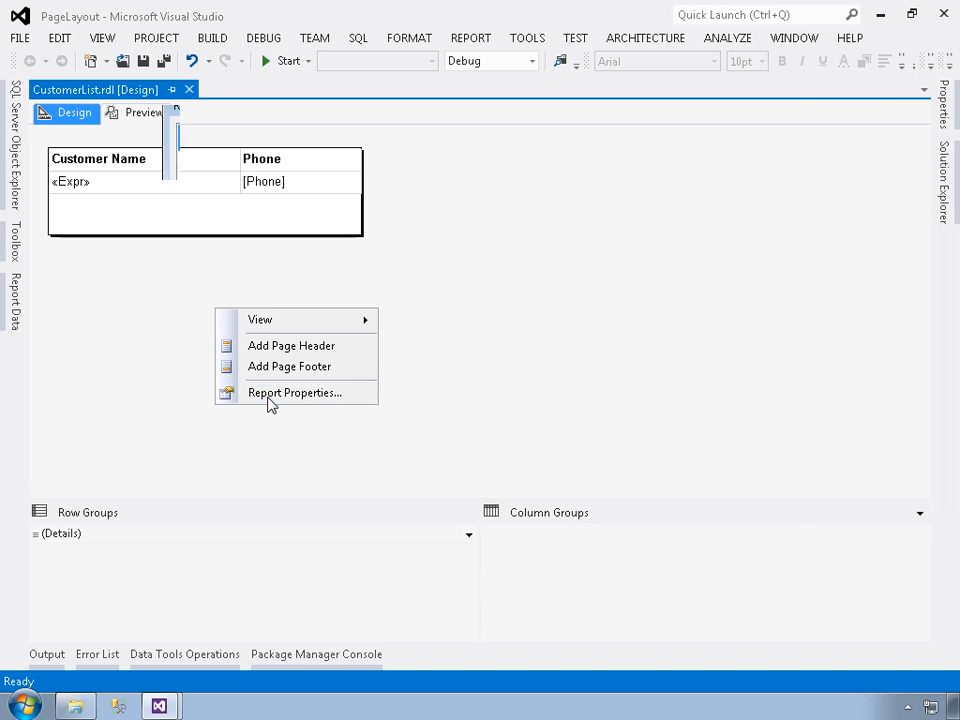
left_click(268, 396)
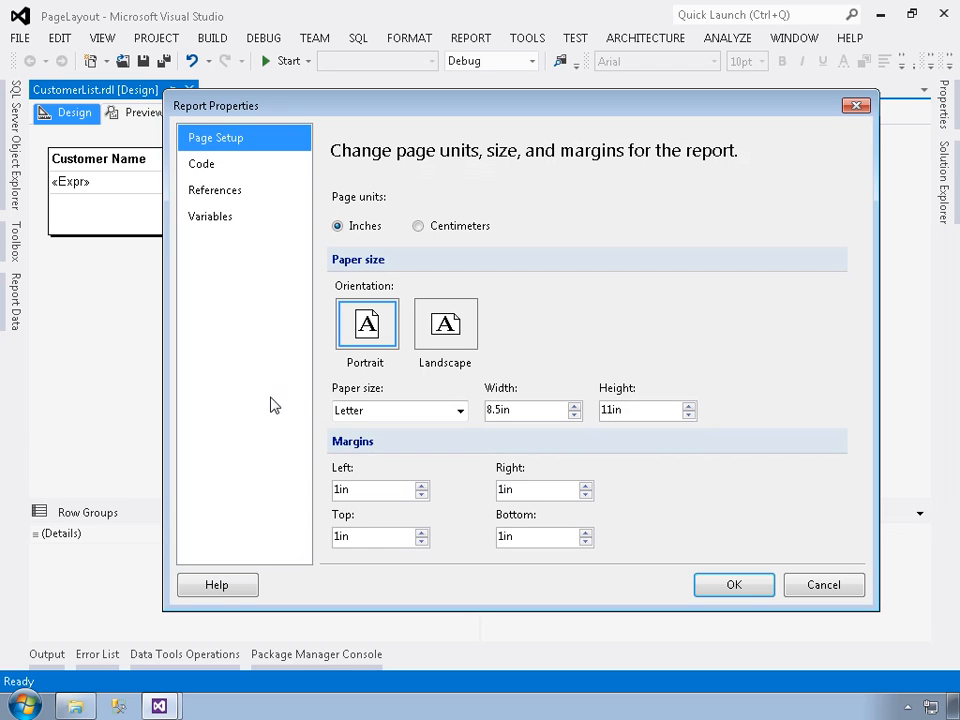
left_click(450, 321)
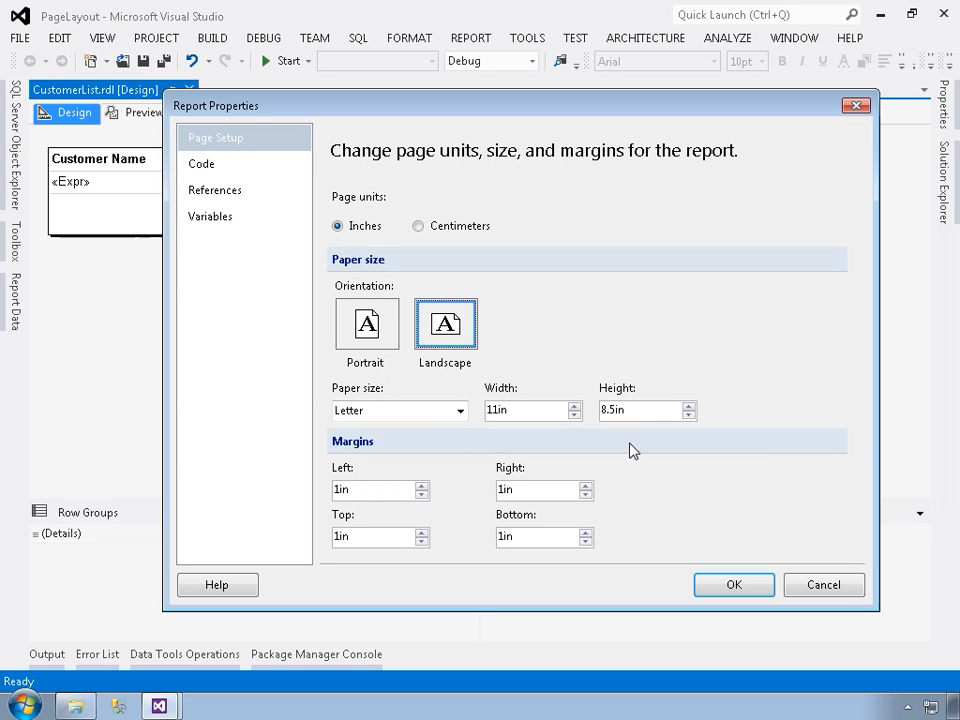
left_click(372, 330)
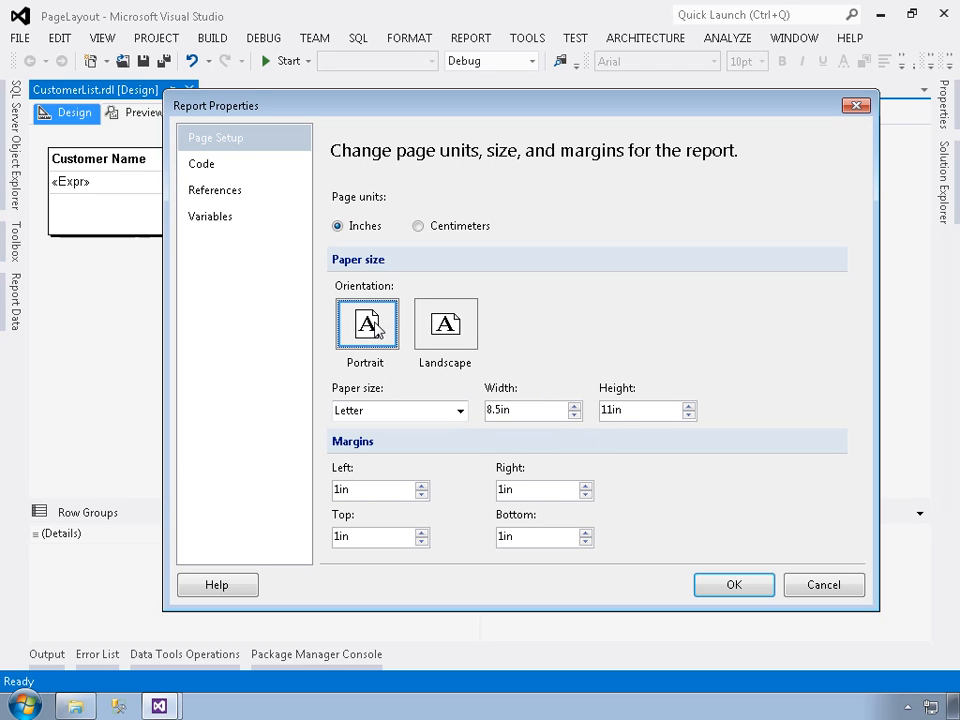
- Try stepping the report's left margin down and back up, and discard the page setup changes
left_click(421, 494)
left_click(421, 494)
left_click(421, 494)
left_click(420, 487)
left_click(420, 487)
left_click(420, 487)
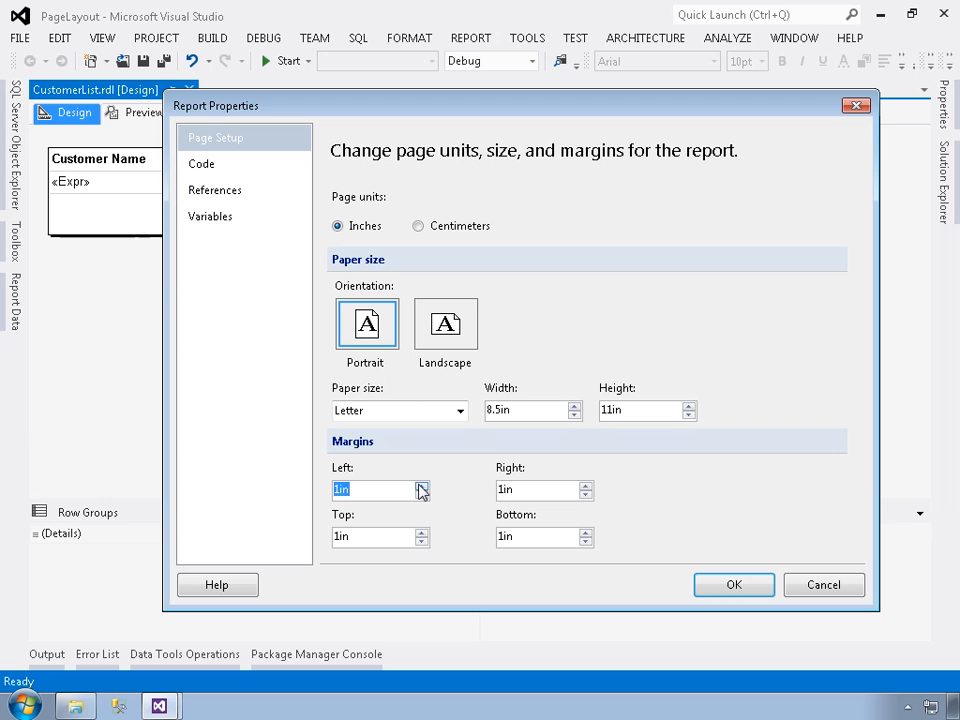
left_click(801, 589)
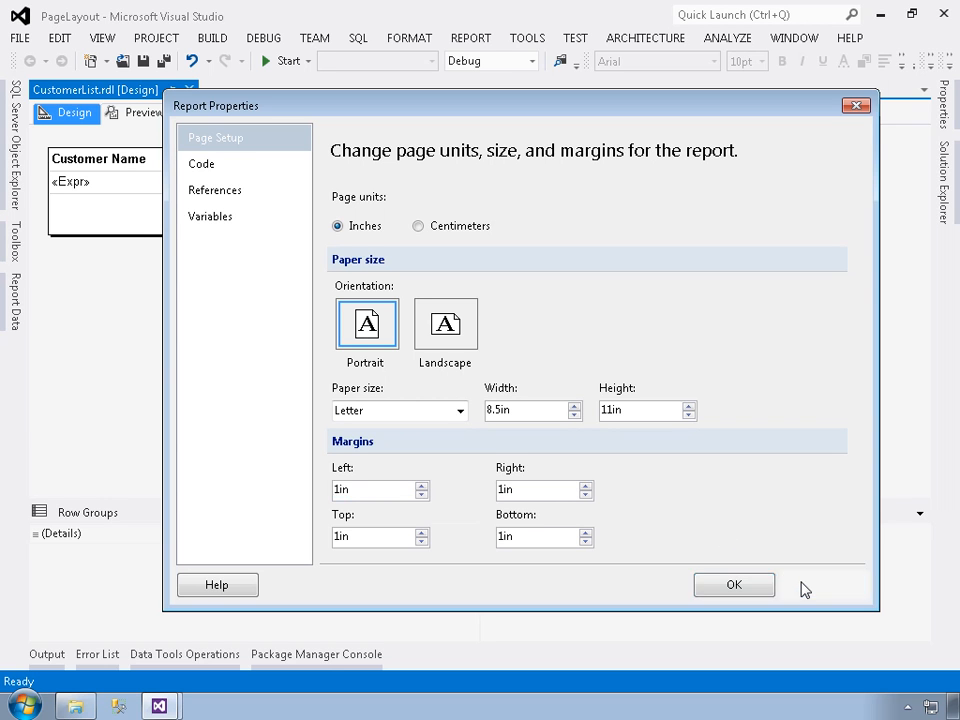
- Examine the report object's properties grouped by category, expanding the InteractiveSize, Margins and PageSize settings
left_click(943, 117)
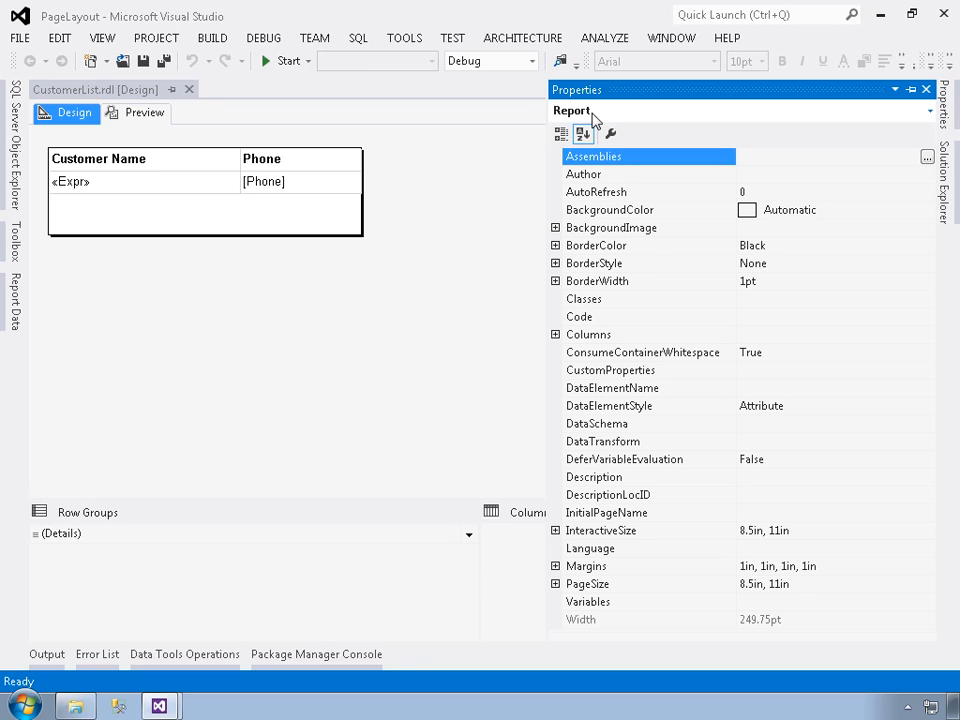
left_click(930, 112)
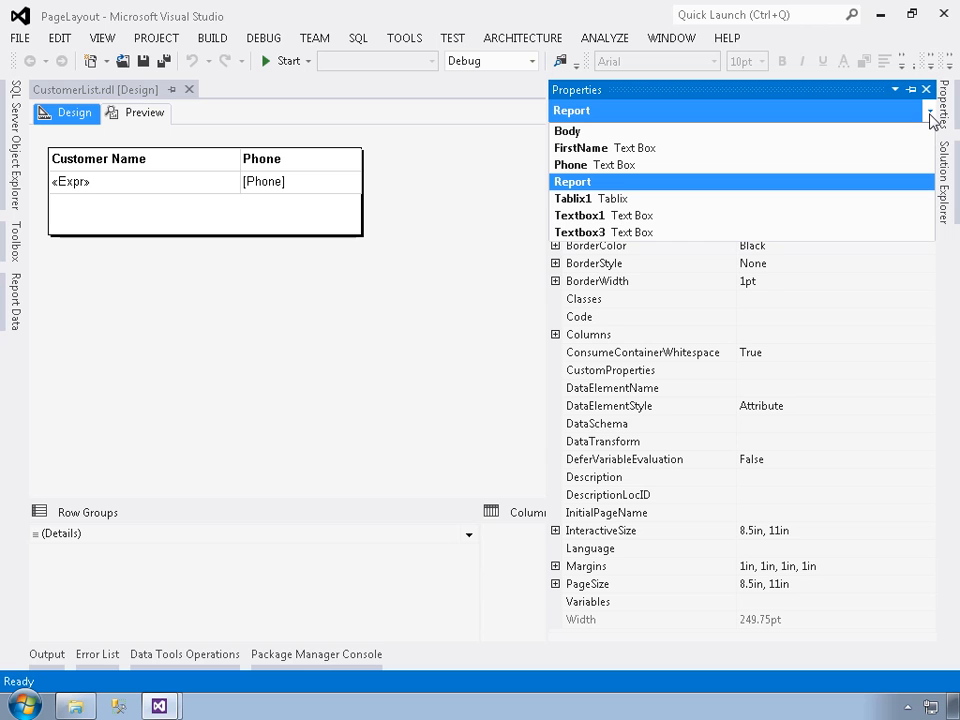
left_click(641, 117)
left_click(561, 134)
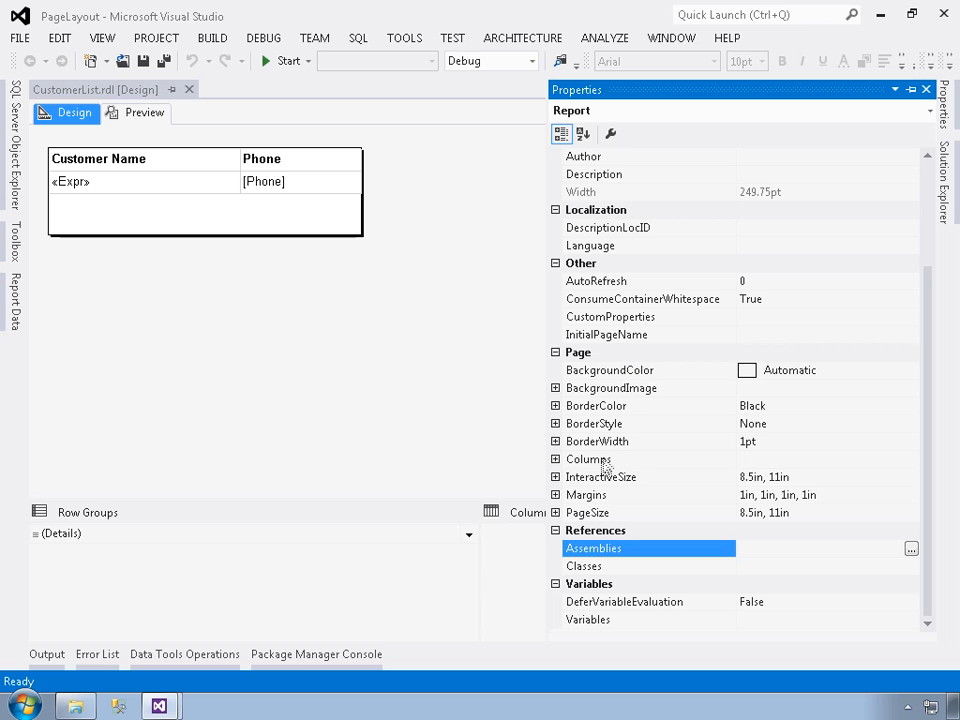
left_click(556, 478)
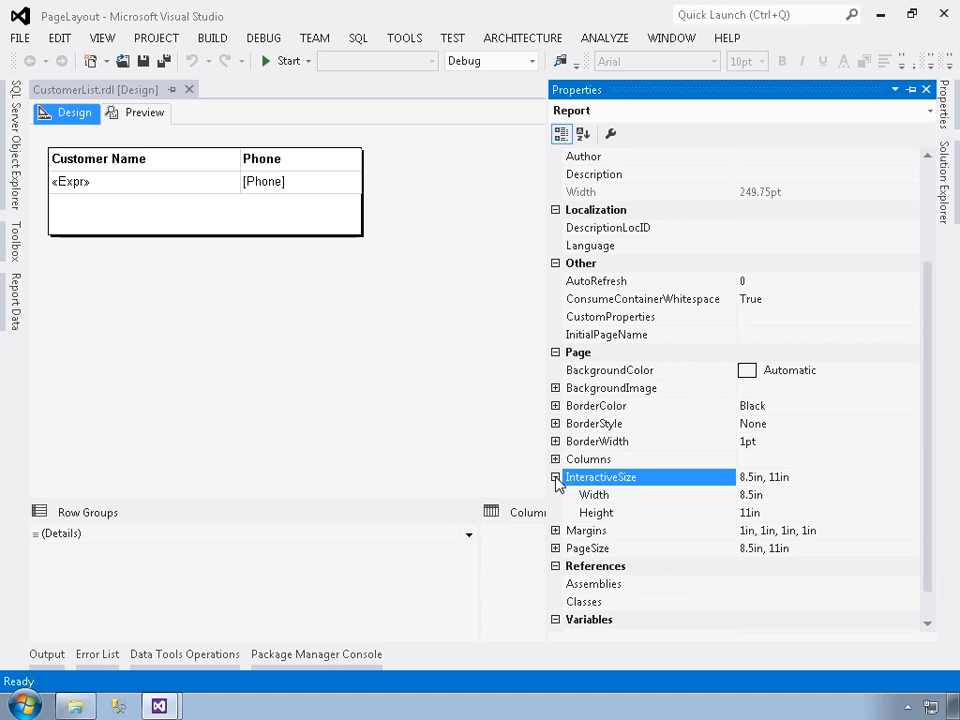
left_click(556, 531)
scroll(565, 555, "down", 2)
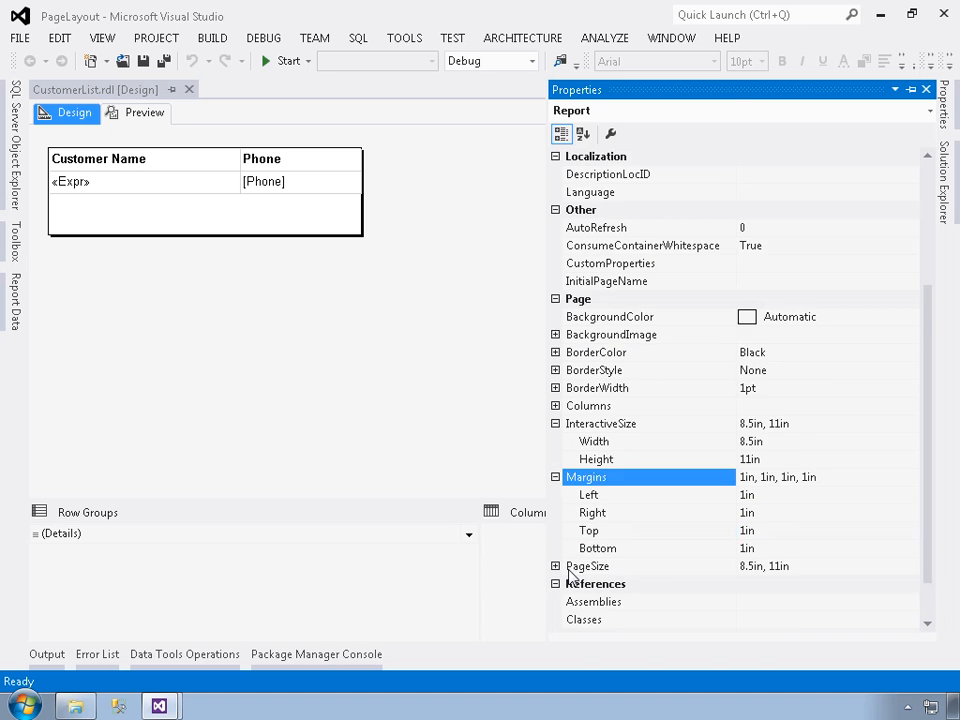
left_click(557, 514)
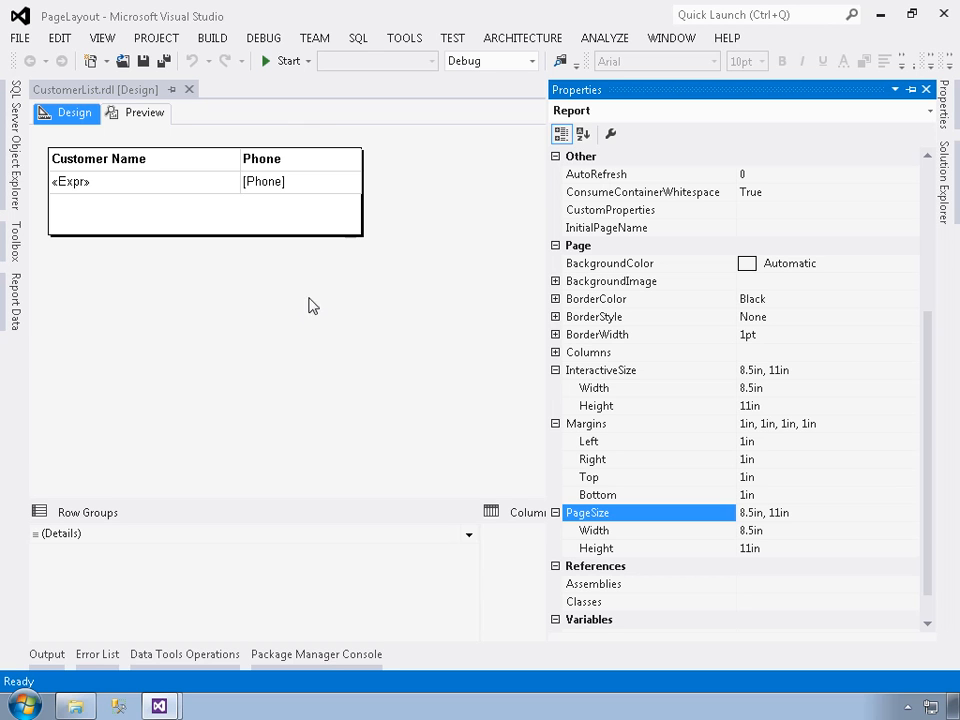
- Set the report's number of page columns to 2
left_click(560, 353)
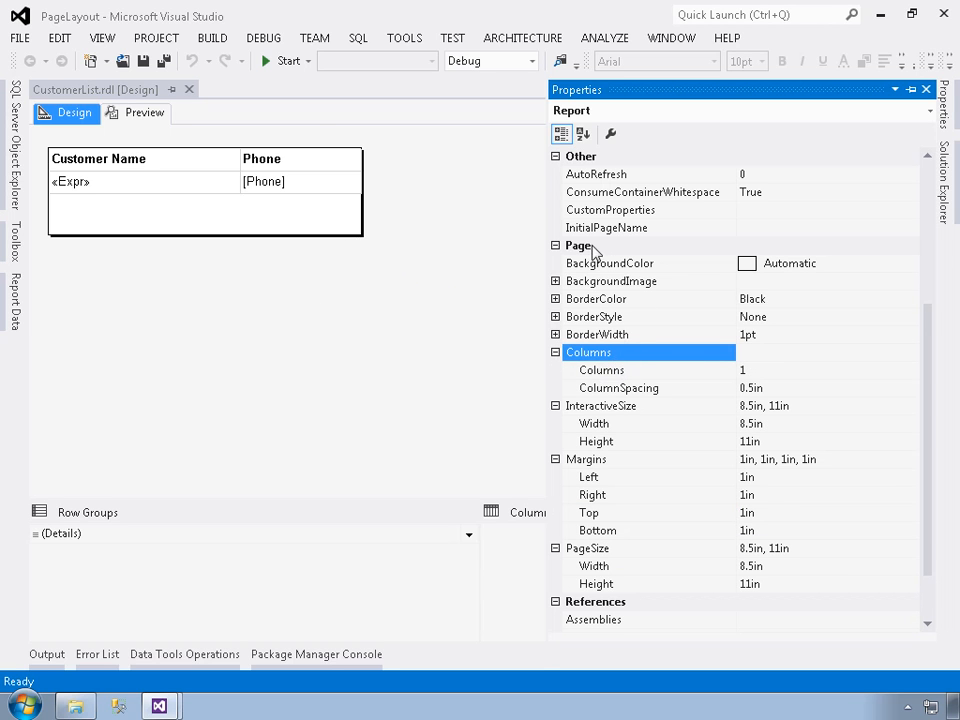
left_click(767, 372)
type("2")
key("Return")
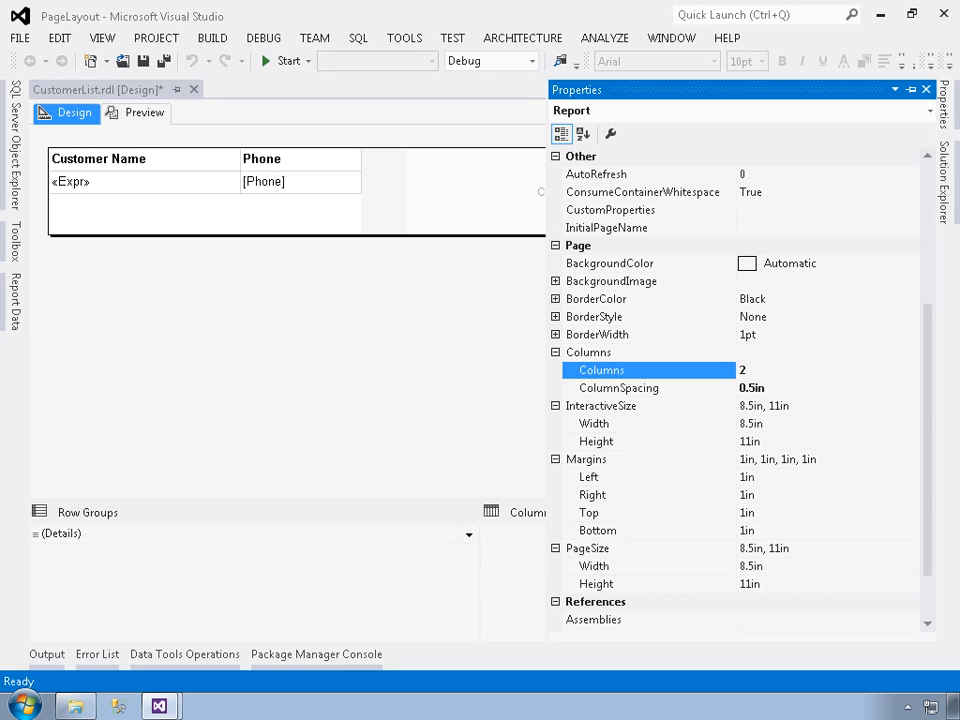
left_click(409, 287)
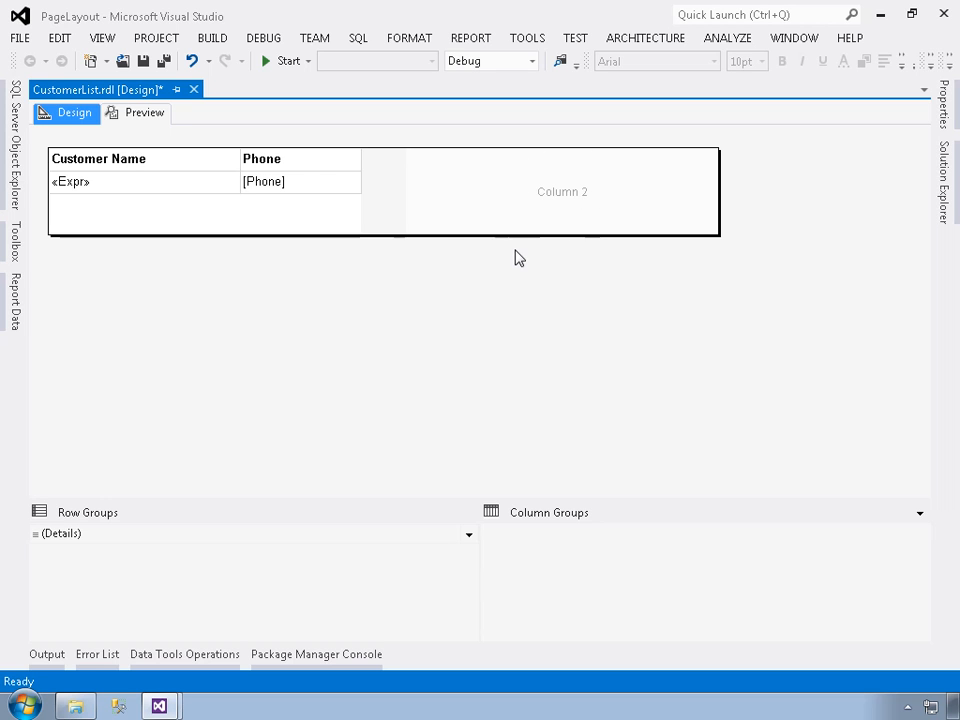
- Preview the two-column report's print layout at 100% zoom
left_click(145, 115)
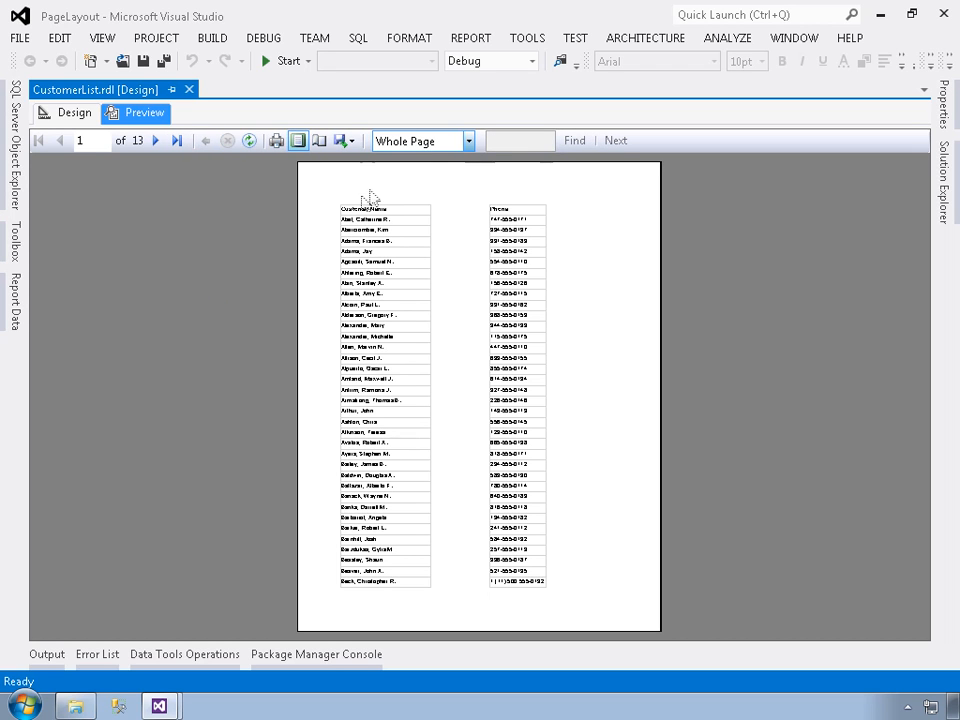
left_click(468, 141)
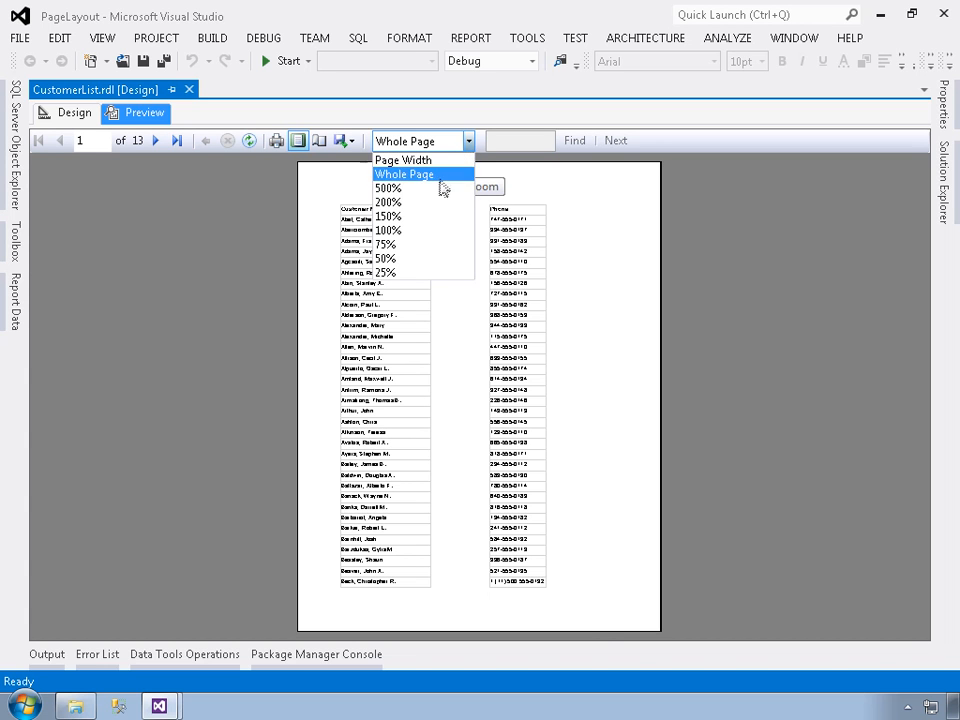
left_click(411, 231)
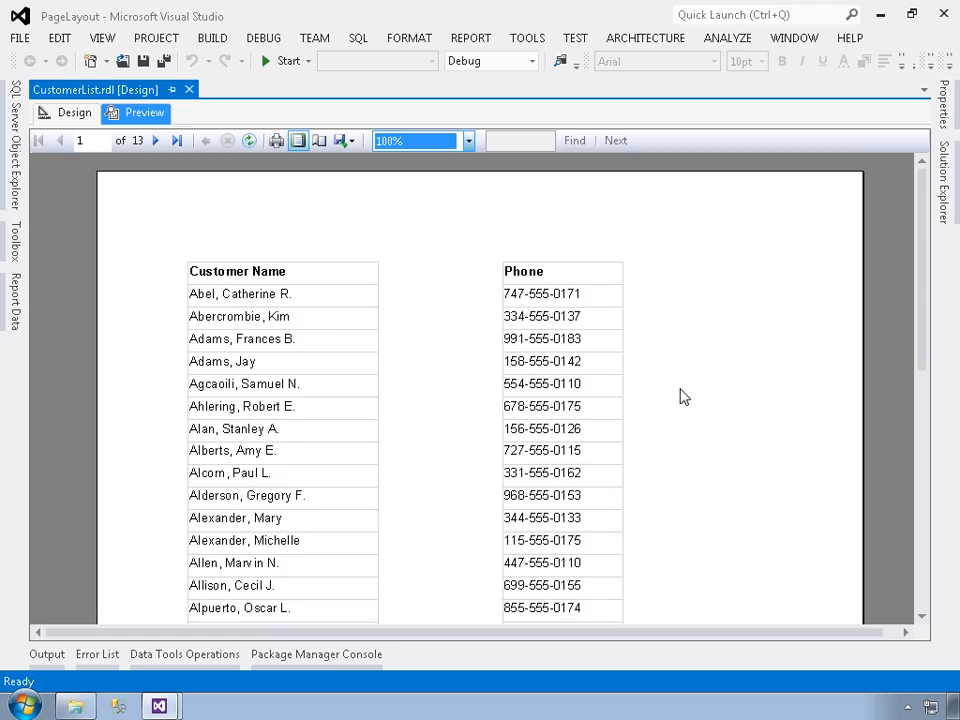
- Examine how the customer names and phone numbers are laid out across the pages of the print layout preview
scroll(680, 393, "down", 5)
scroll(680, 397, "down", 8)
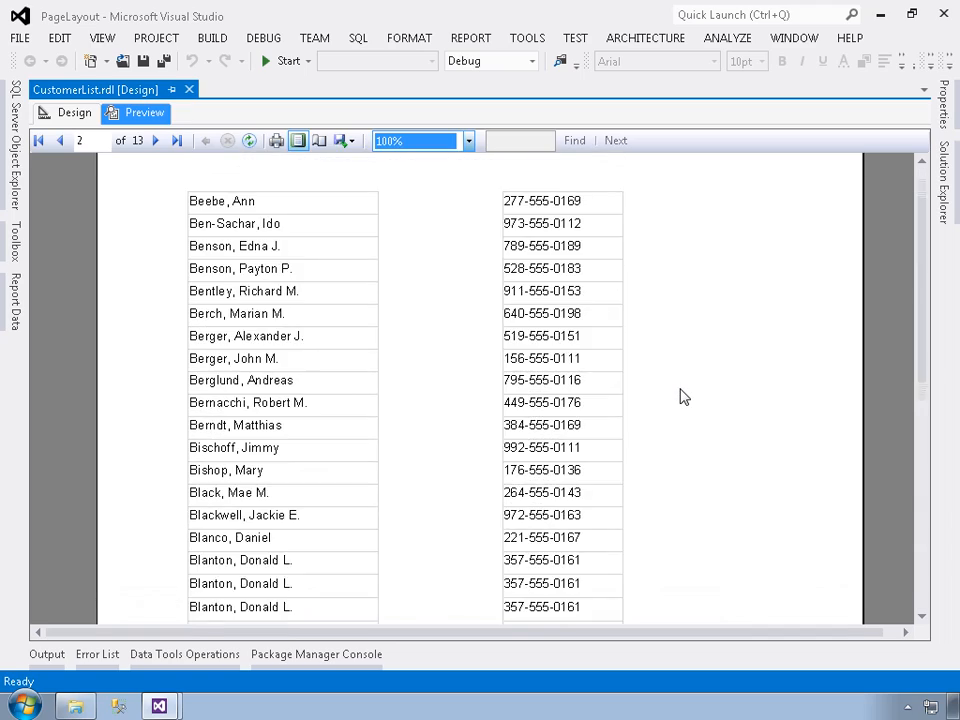
scroll(680, 397, "down", 10)
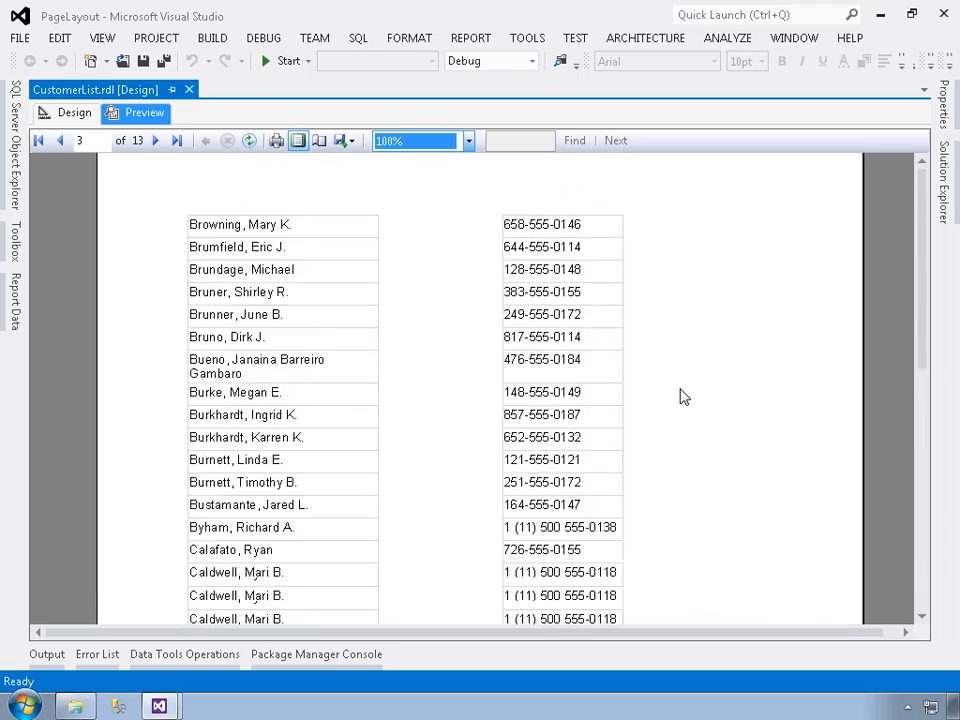
scroll(680, 397, "down", 15)
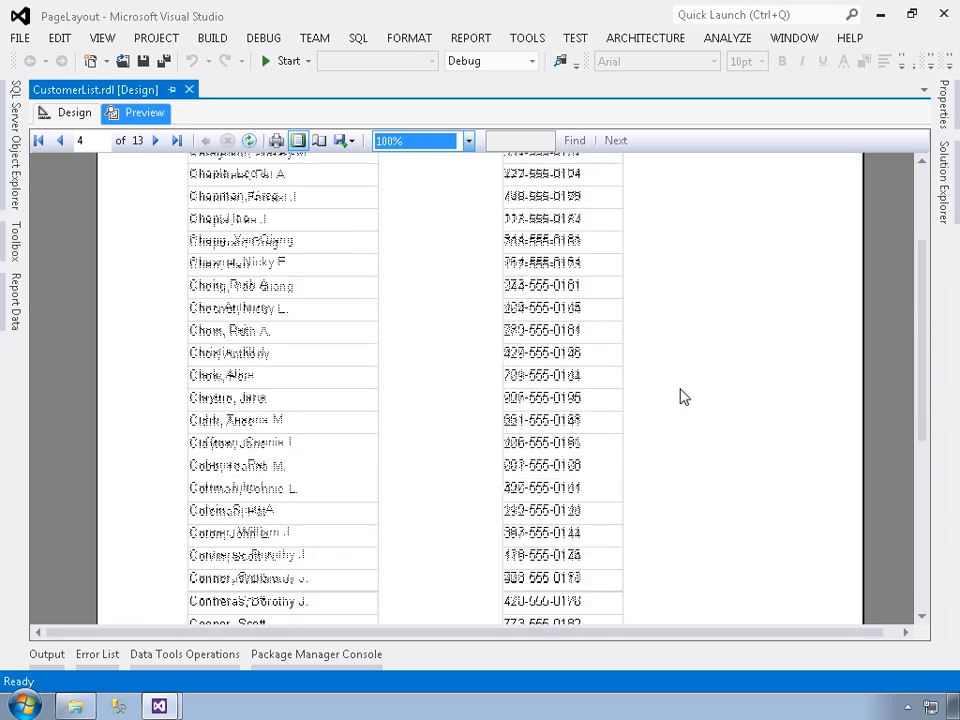
scroll(680, 397, "down", 5)
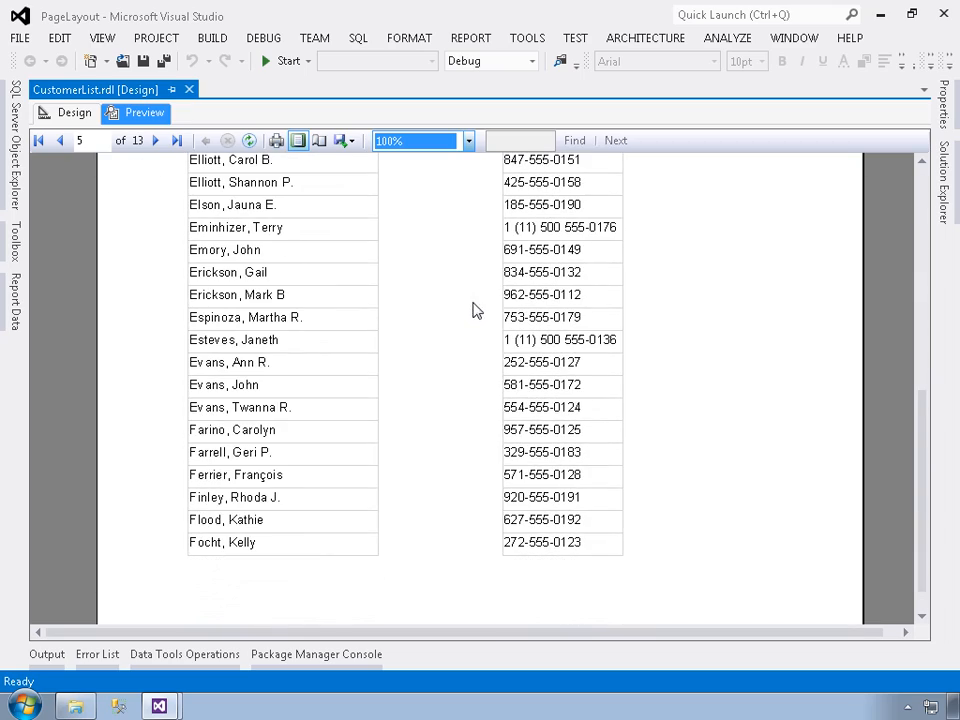
scroll(474, 309, "down", 5)
scroll(470, 317, "down", 15)
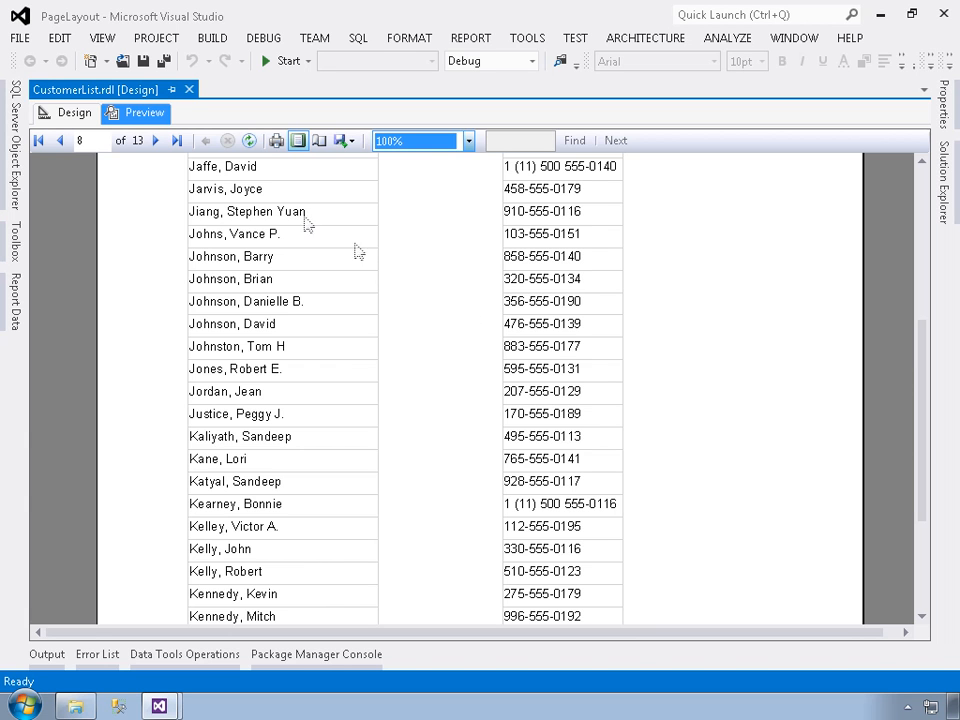
- Return to the report design and set the report's left page margin to 0.25in in its properties
left_click(66, 116)
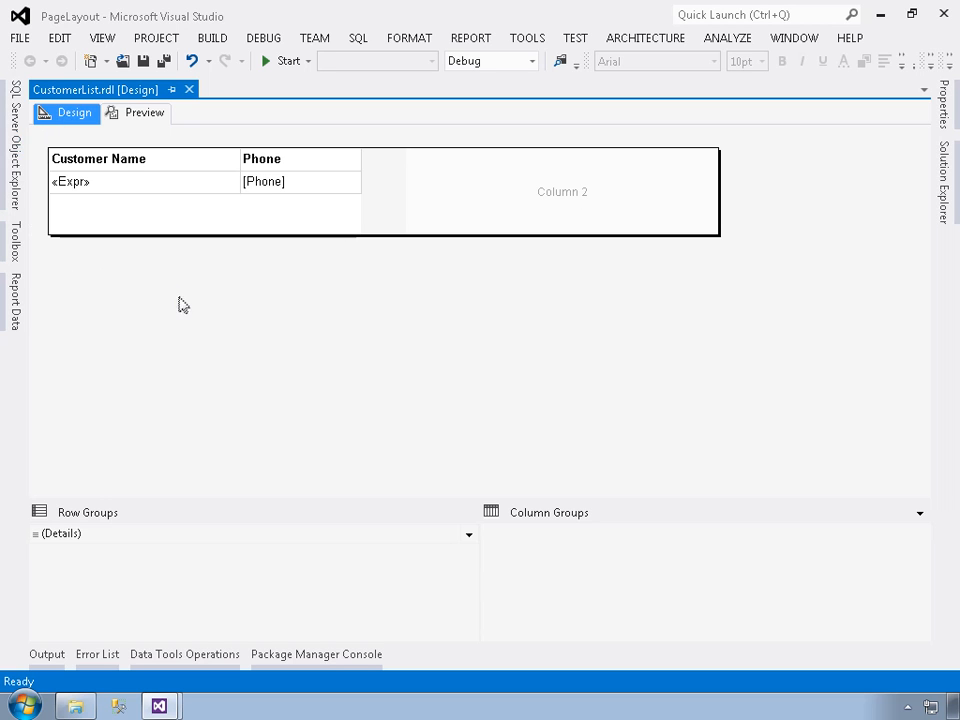
key("F4")
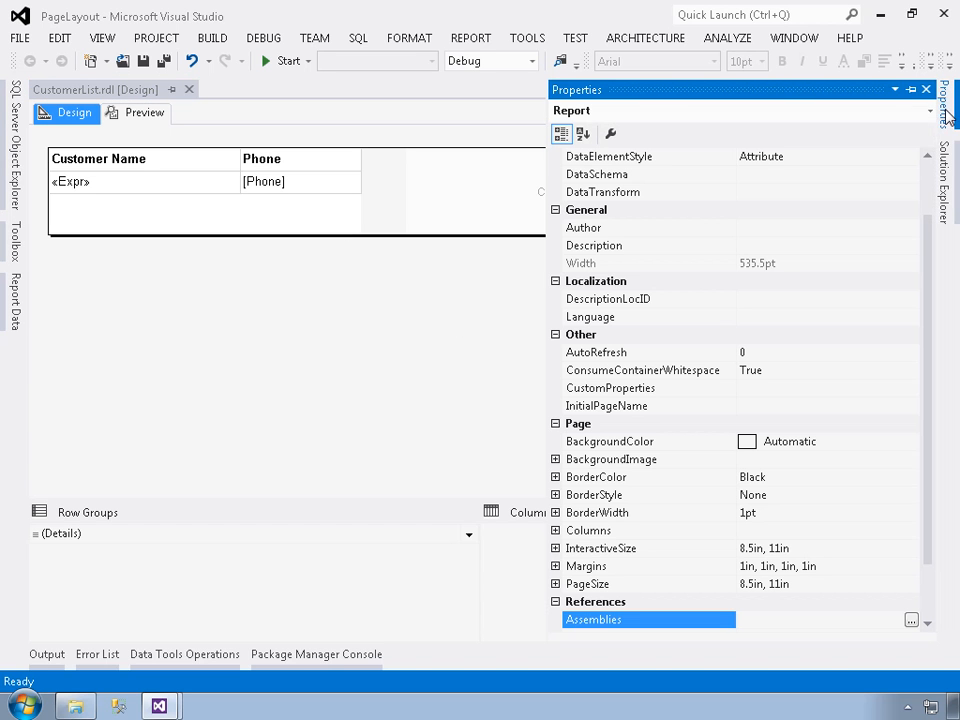
left_click(555, 566)
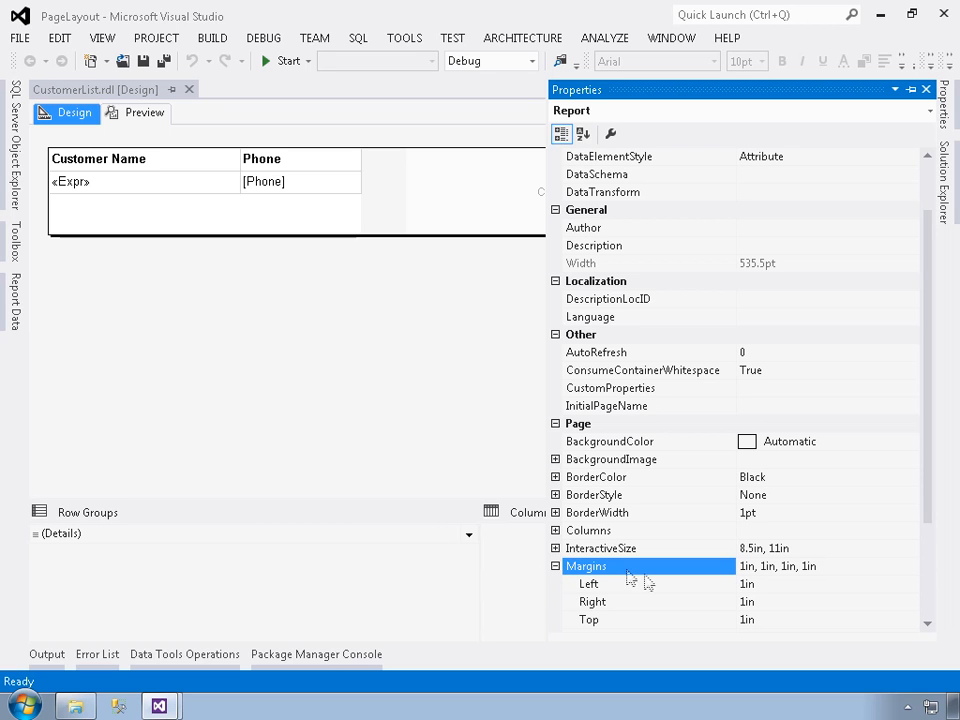
left_click(746, 584)
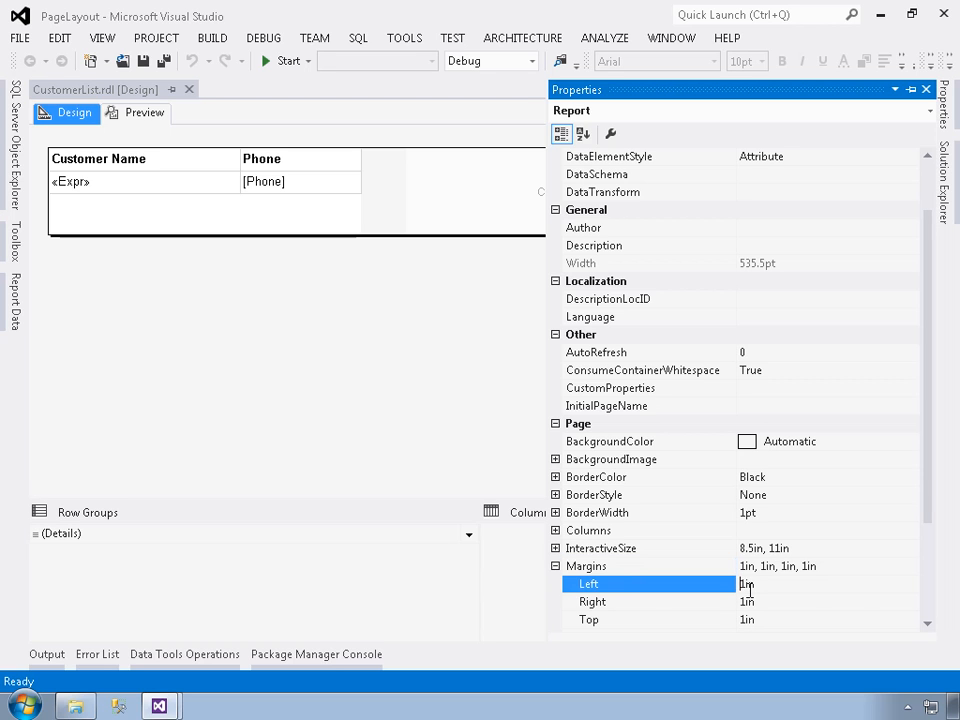
type("0.25")
key("Return")
- Set the report's right page margin to 0.25in
left_click(758, 602)
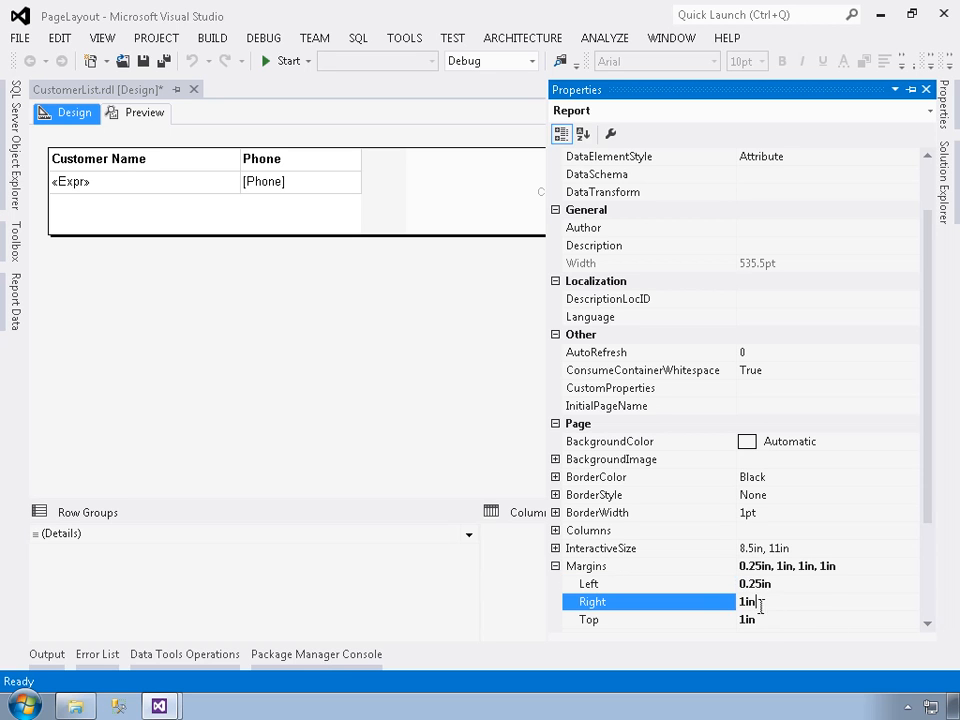
key("Left")
key("Left")
double_click(751, 609)
key("BackSpace")
type("0.25")
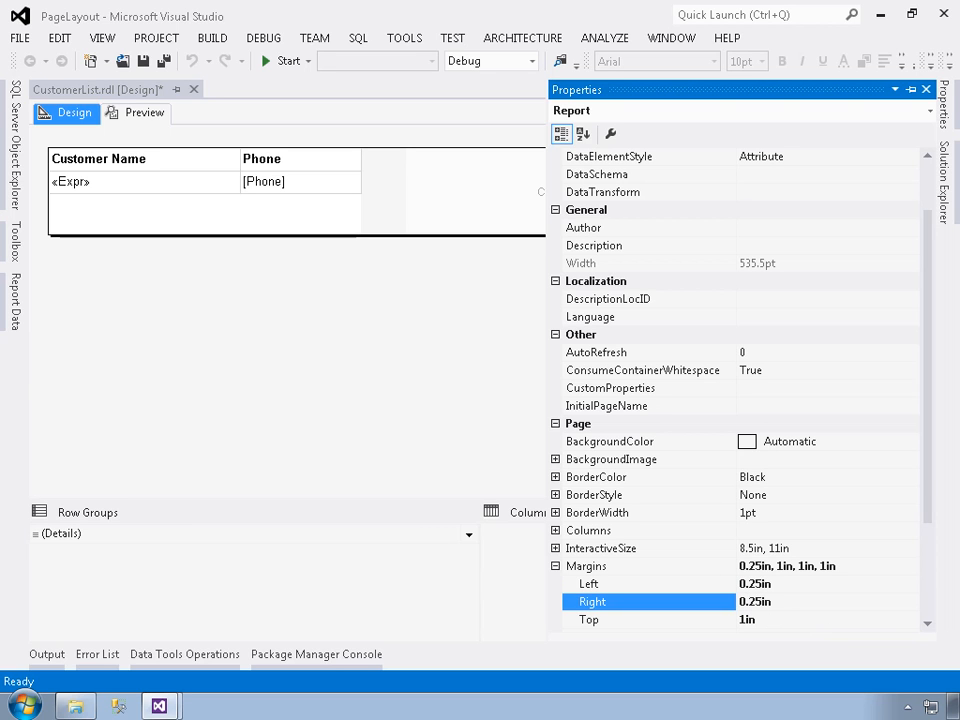
key("Return")
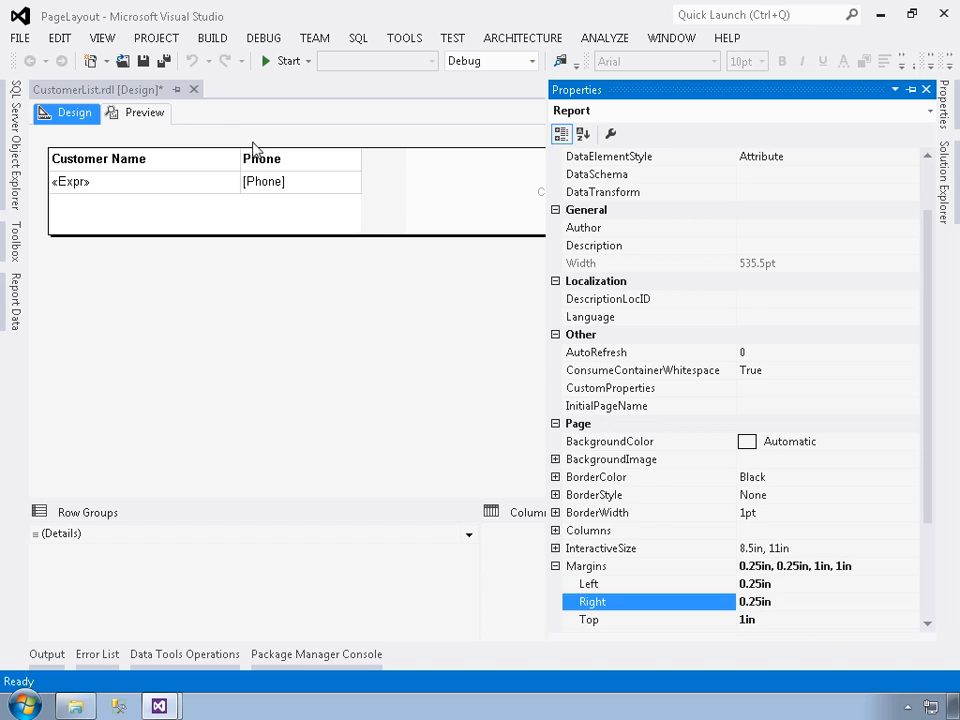
- Preview the report with the narrower margins and examine the two-column layout through to the last page
left_click(128, 114)
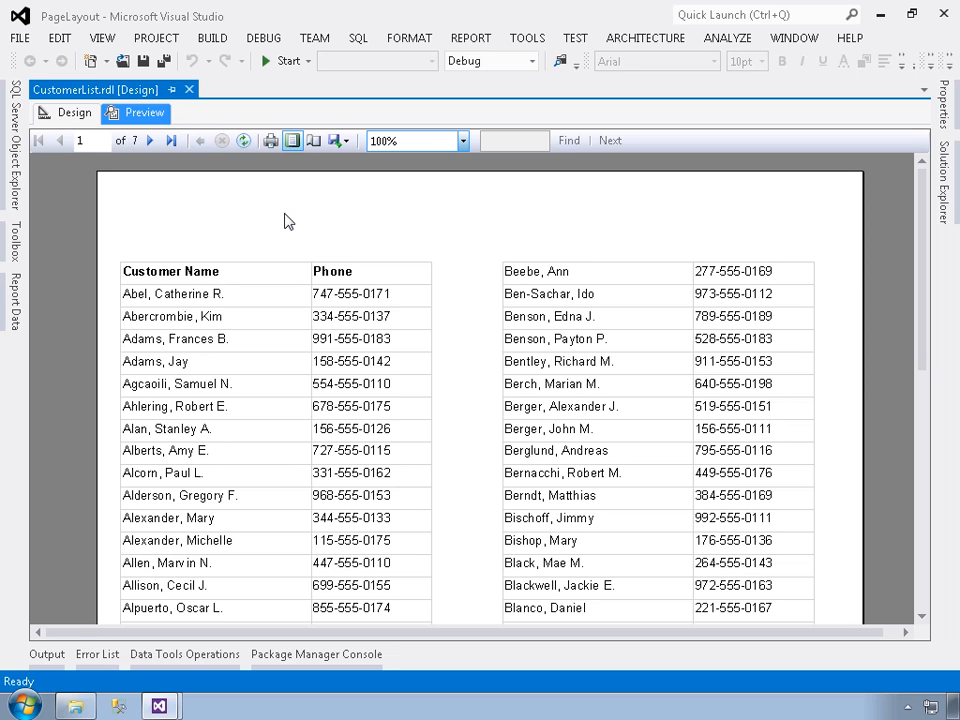
scroll(426, 244, "down", 15)
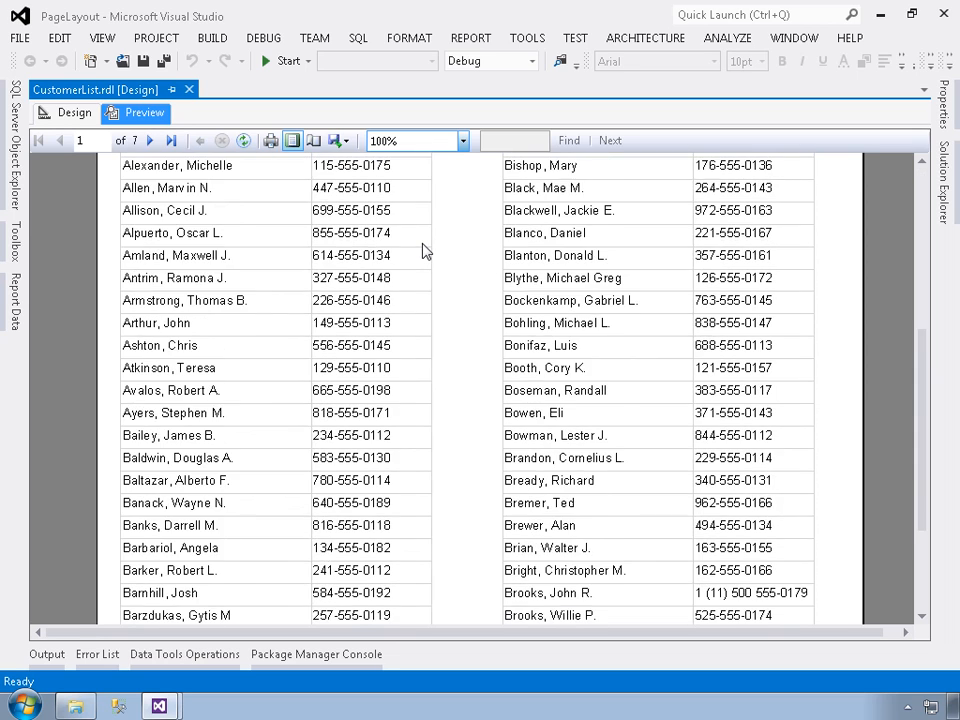
scroll(424, 250, "down", 15)
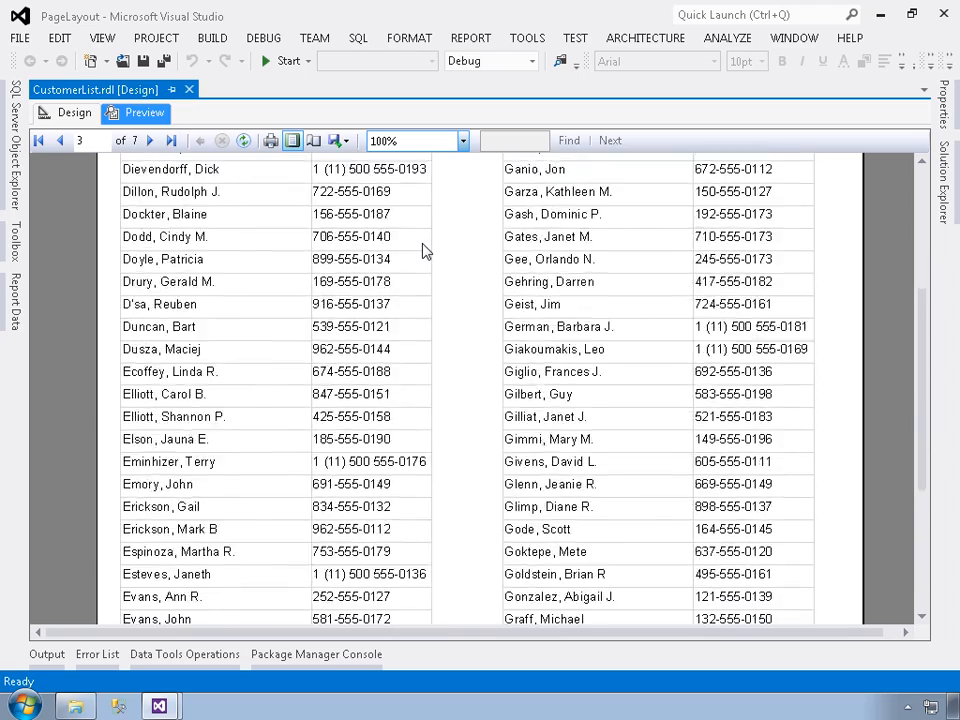
scroll(424, 250, "down", 20)
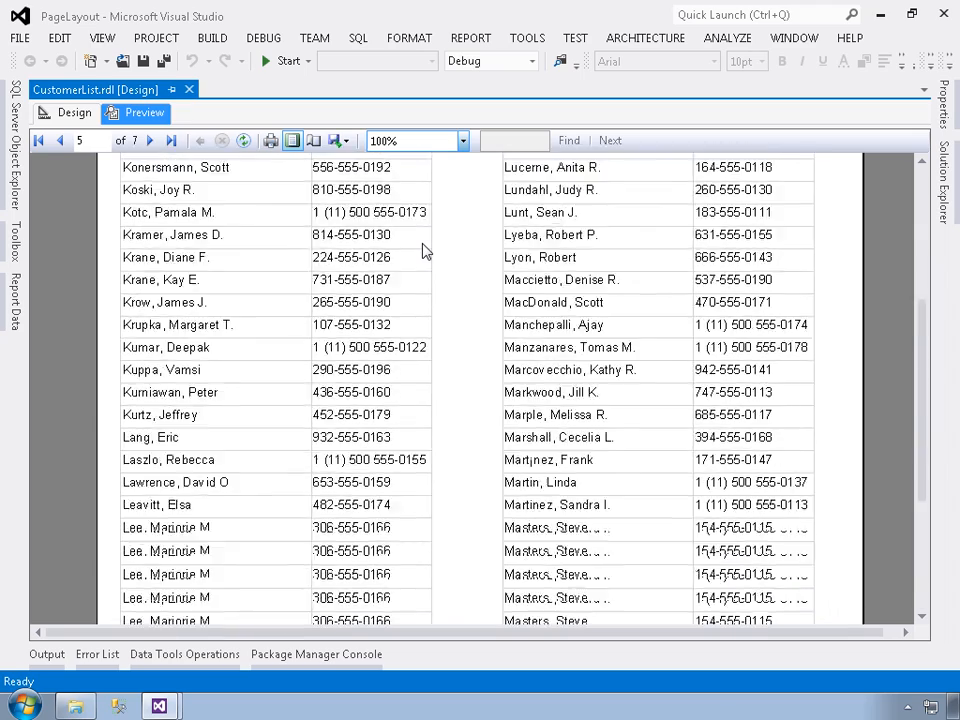
scroll(424, 250, "down", 20)
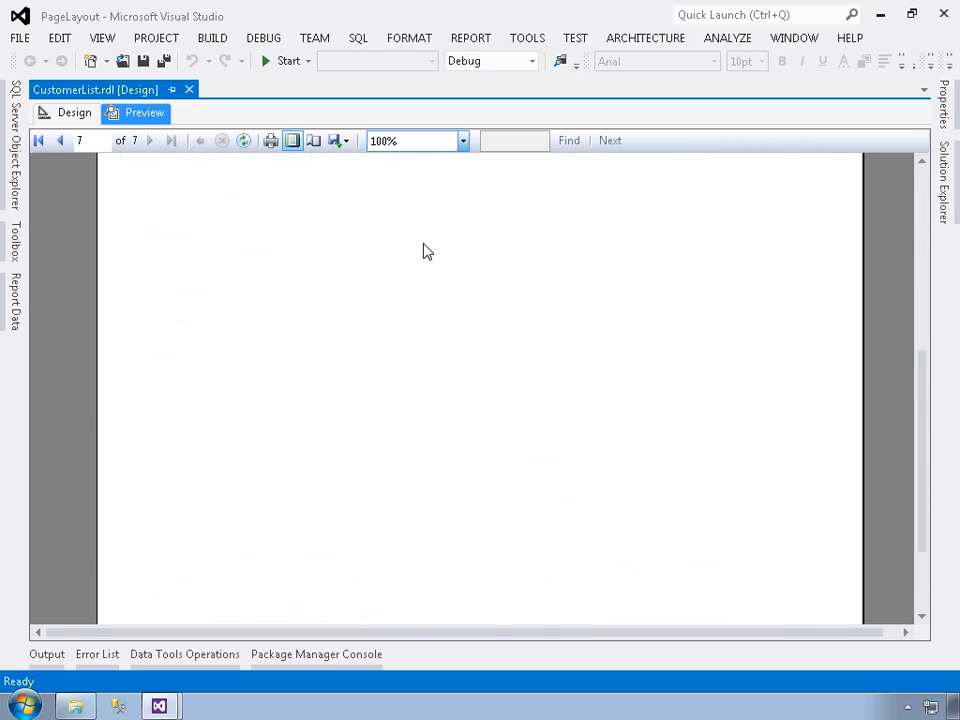
scroll(424, 250, "up", 10)
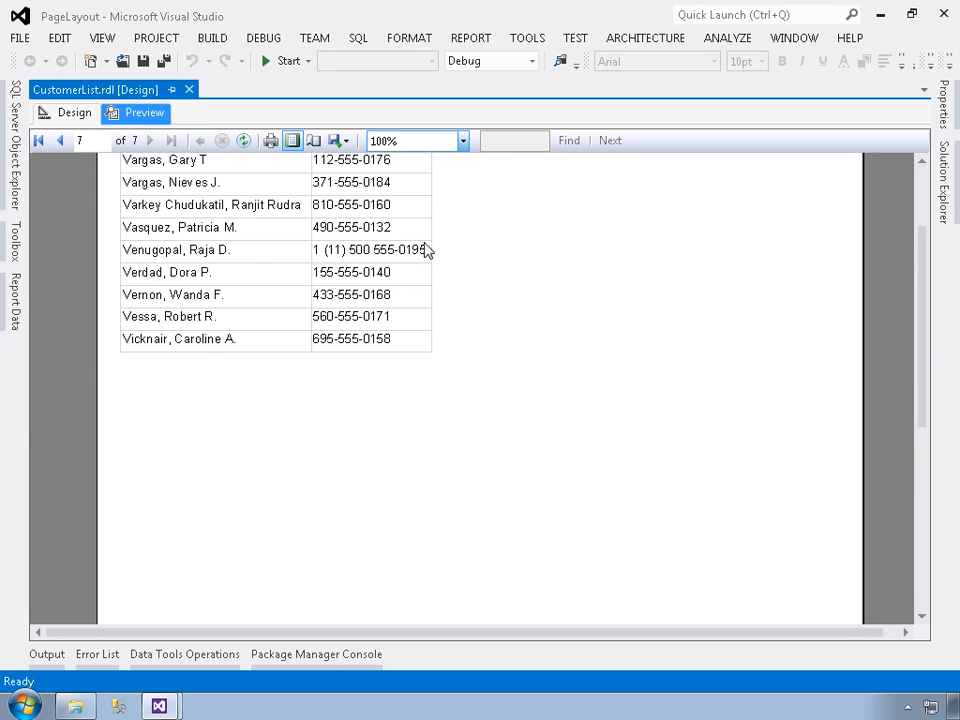